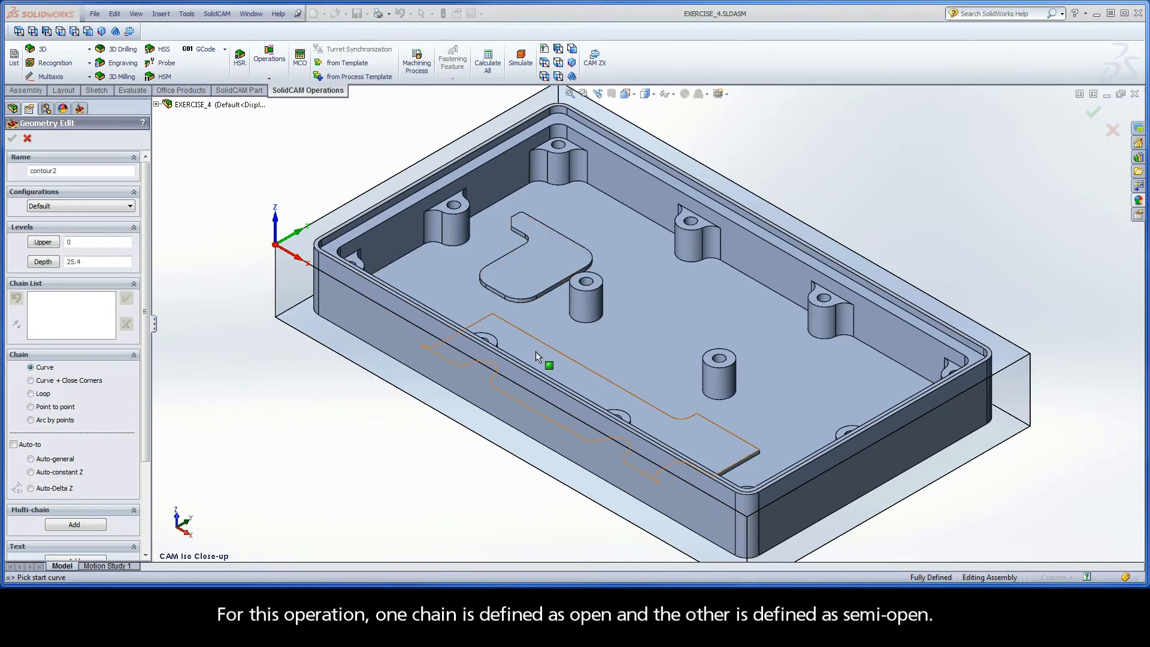
Define an Auto-constant Z chain around the top edge of the L-shaped island on the pocket floor and mark it as open.
{"action": "left_click", "coordinate": [502, 295]}
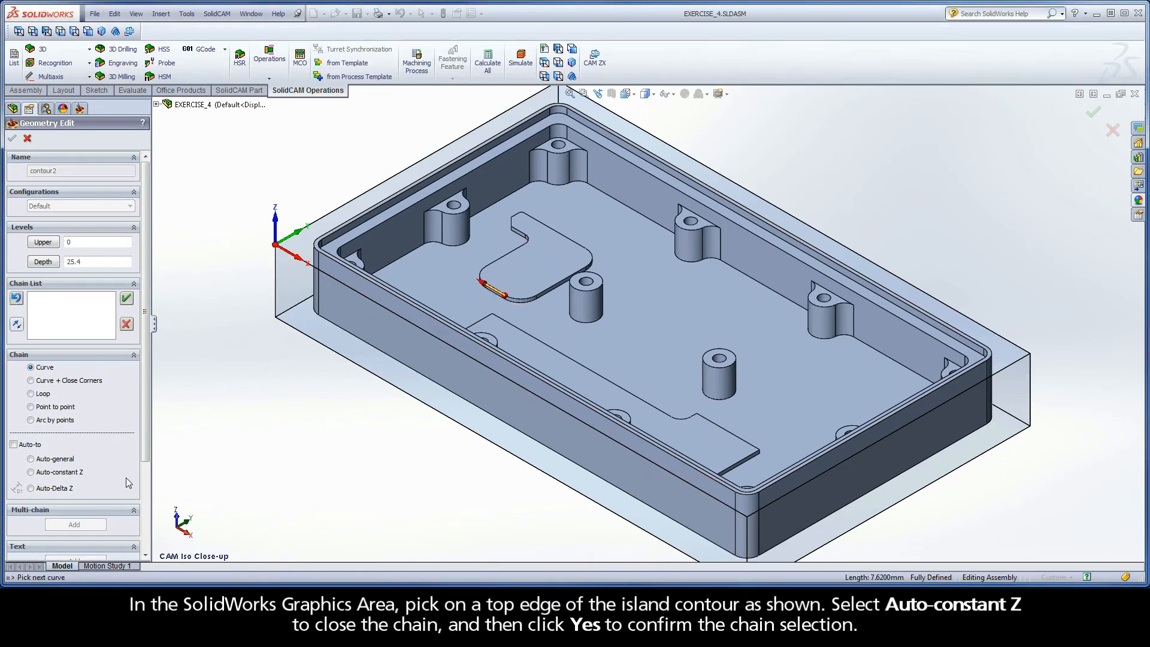
{"action": "left_click", "coordinate": [30, 472]}
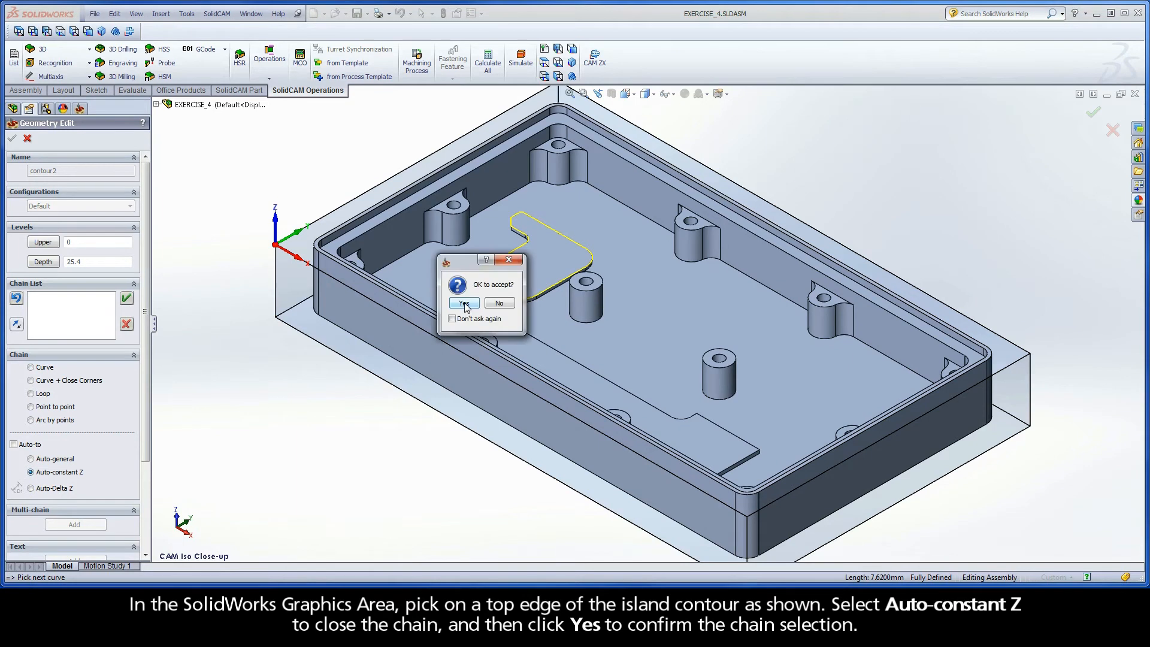
{"action": "left_click", "coordinate": [464, 303]}
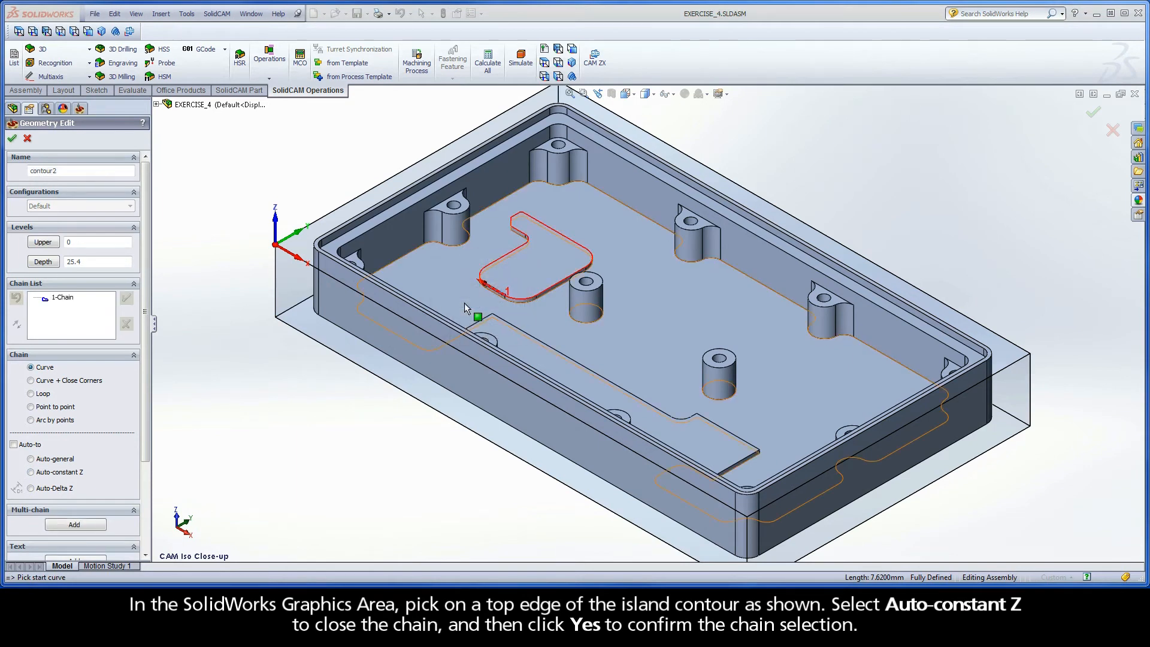
{"action": "left_click", "coordinate": [68, 300]}
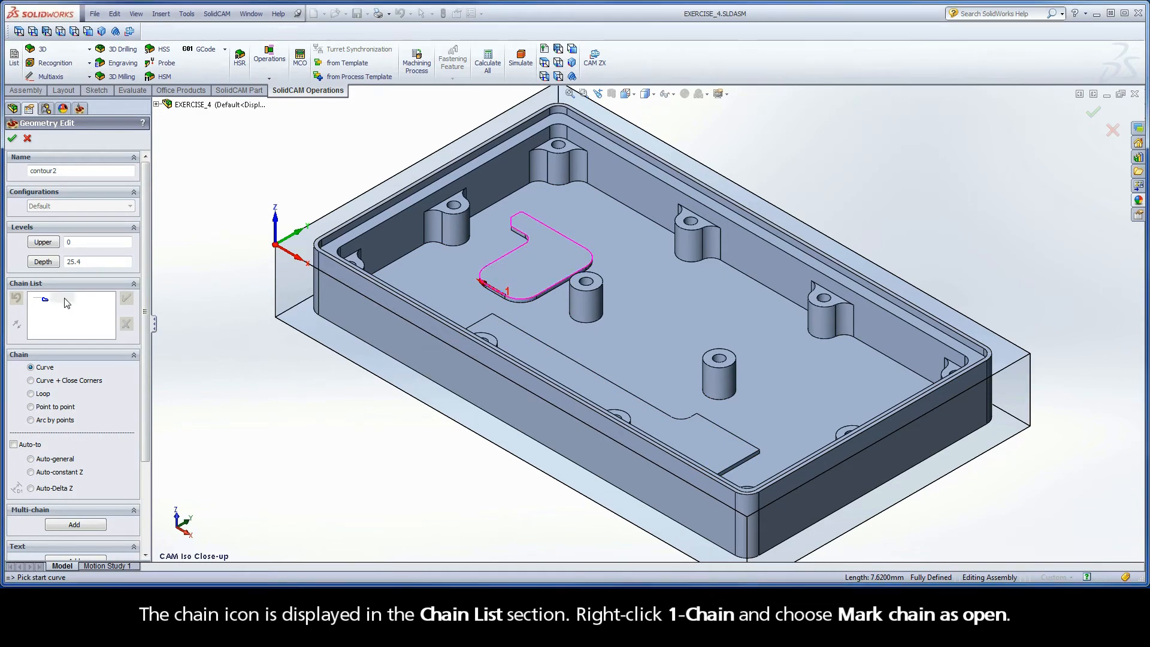
{"action": "right_click", "coordinate": [65, 300]}
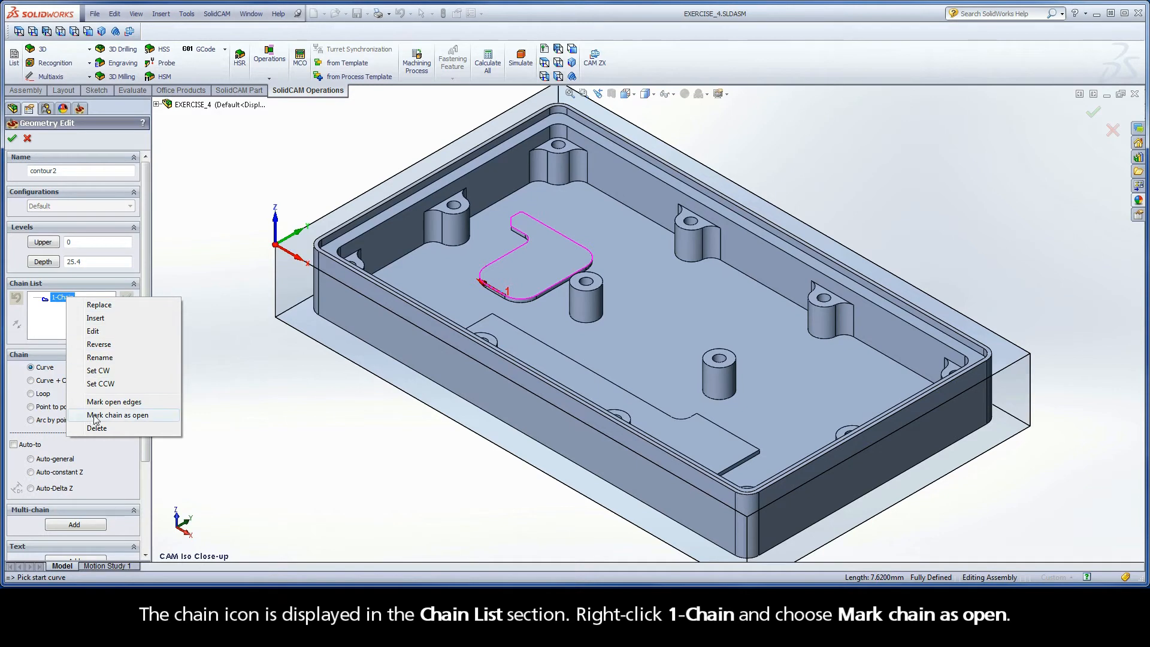
{"action": "left_click", "coordinate": [145, 415]}
Add a second Auto-constant Z chain around the top edge of the elevated floor along the wall and mark it as open.
{"action": "right_click", "coordinate": [191, 278]}
{"action": "left_click", "coordinate": [200, 386]}
{"action": "left_click", "coordinate": [200, 405]}
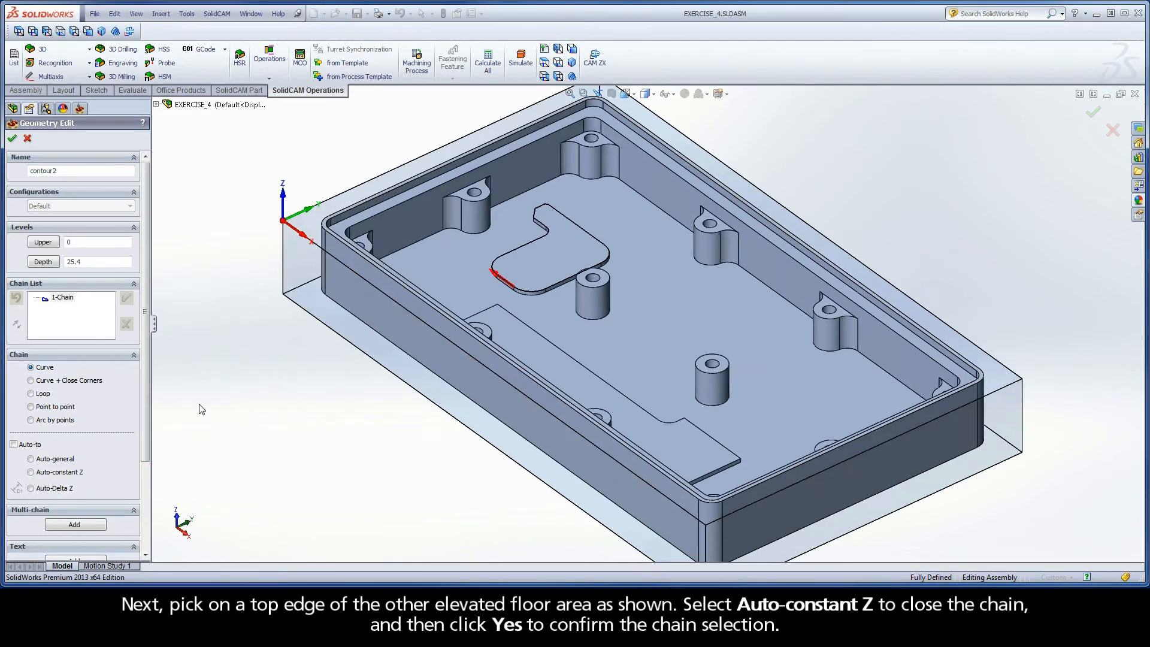
{"action": "left_click", "coordinate": [677, 223]}
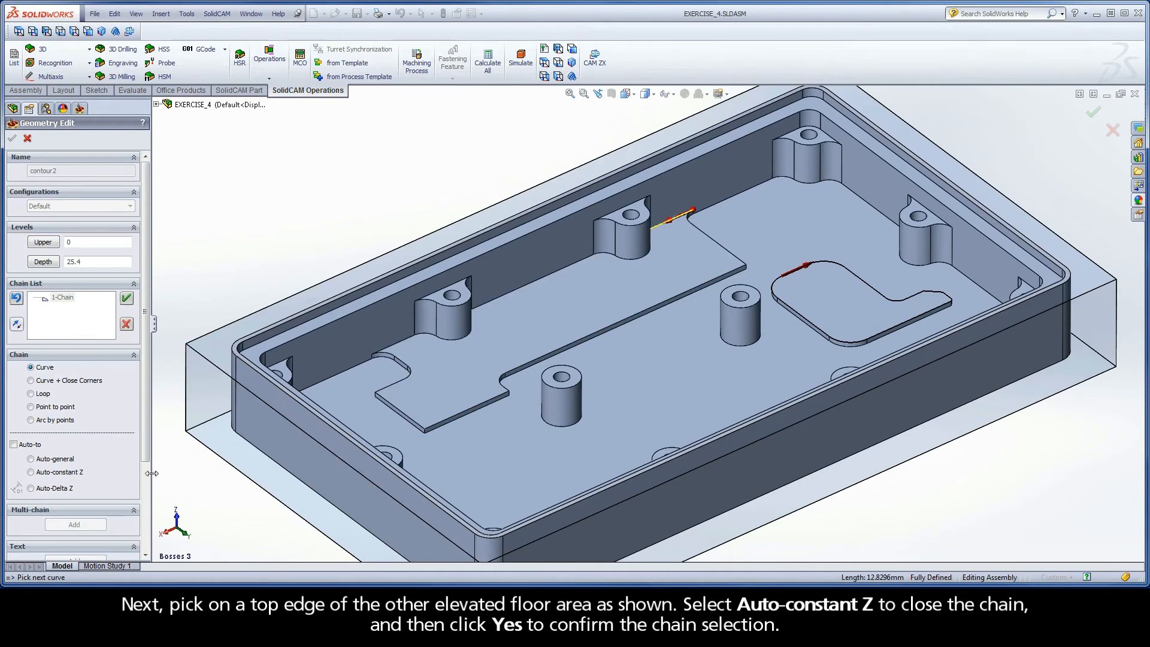
{"action": "left_click", "coordinate": [60, 472]}
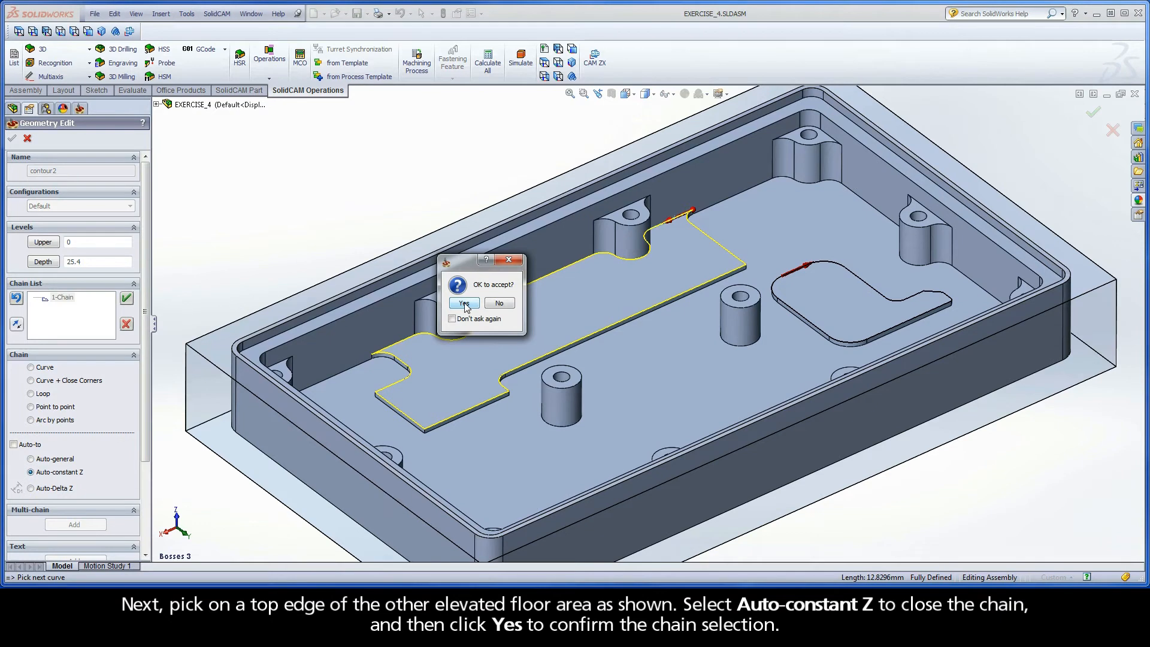
{"action": "left_click", "coordinate": [464, 303]}
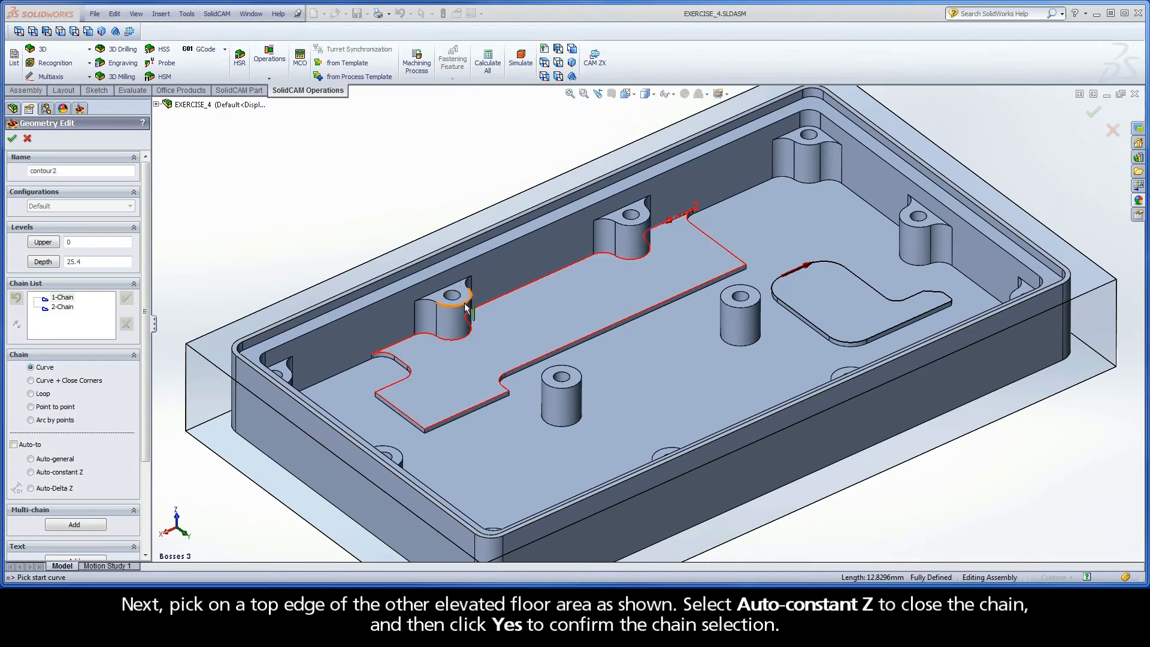
{"action": "right_click", "coordinate": [63, 307]}
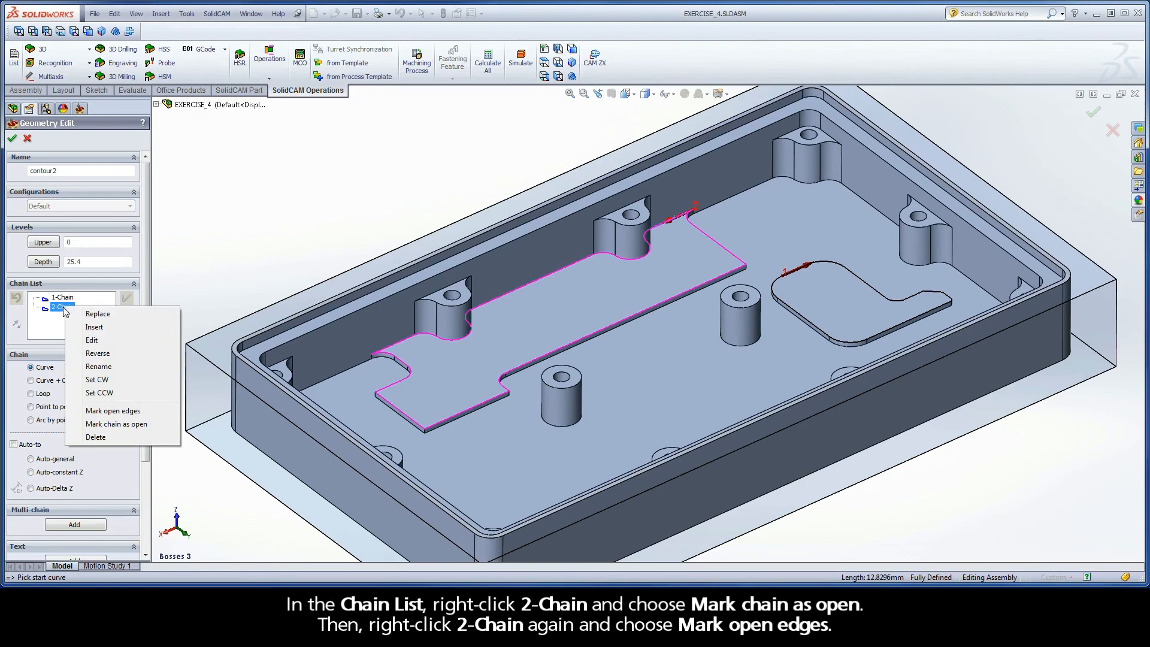
{"action": "left_click", "coordinate": [147, 424]}
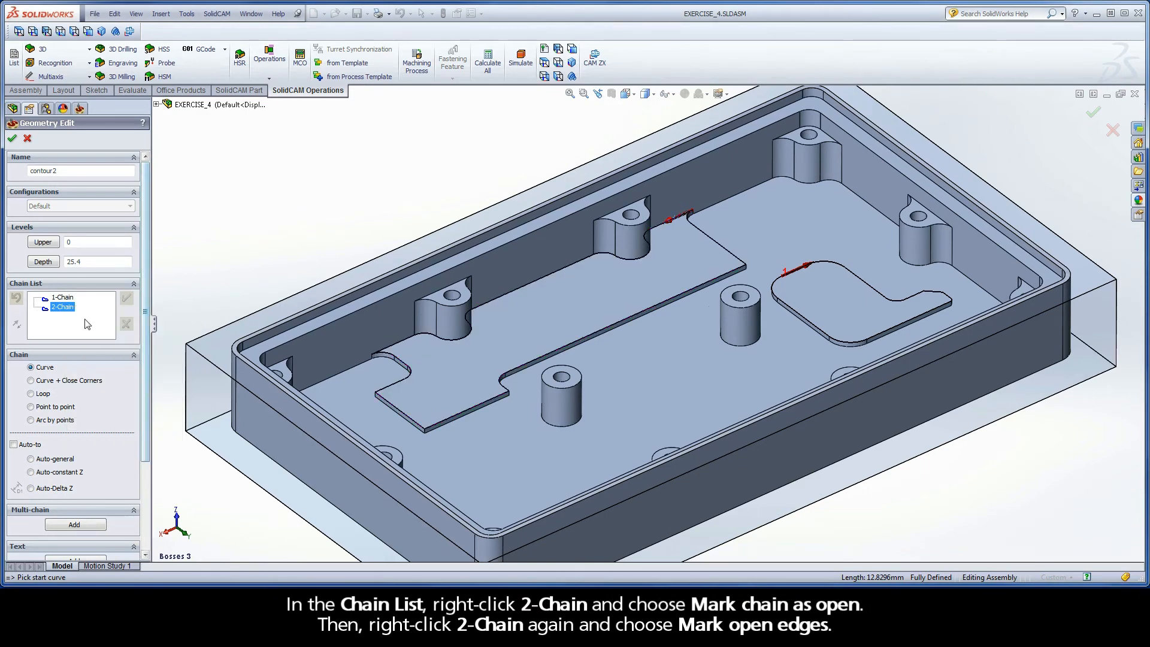
Mark the section of the second chain running along the side wall as Wall using From/To entities, and accept the geometry.
{"action": "right_click", "coordinate": [64, 308]}
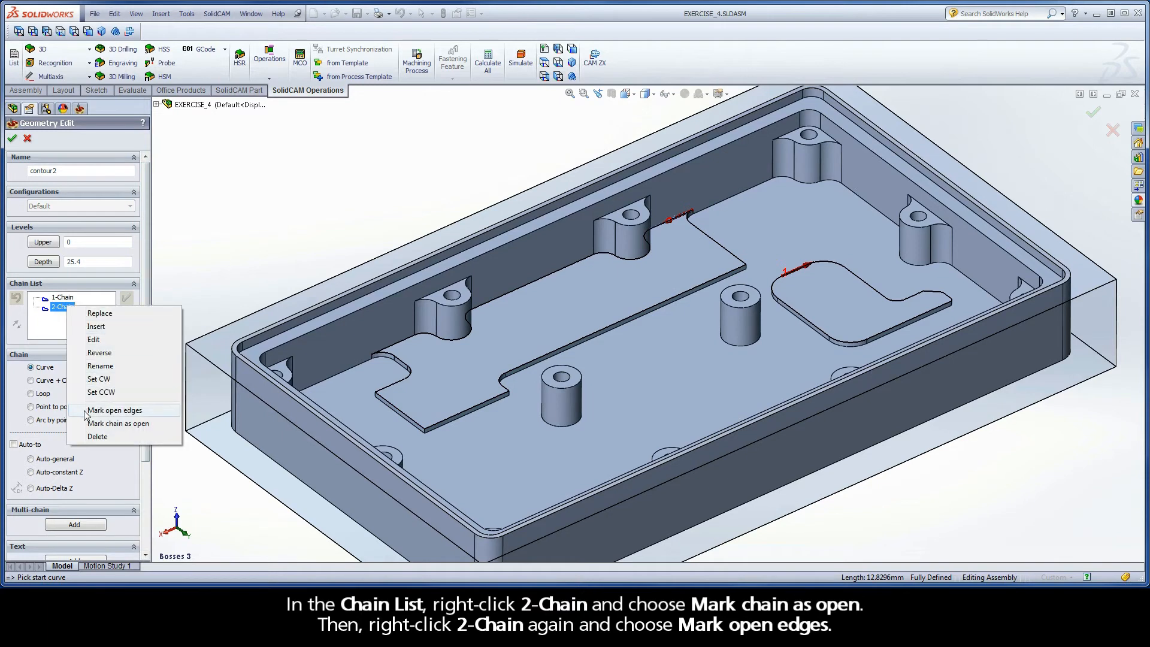
{"action": "left_click", "coordinate": [142, 411]}
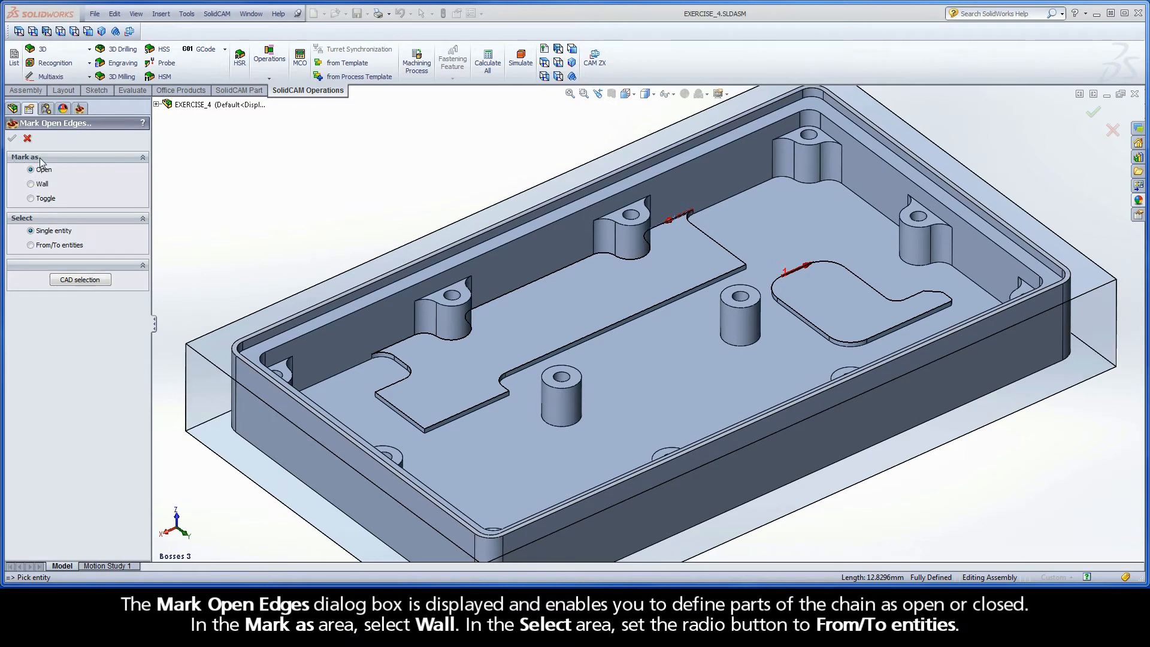
{"action": "left_click", "coordinate": [33, 184]}
{"action": "left_click", "coordinate": [31, 245]}
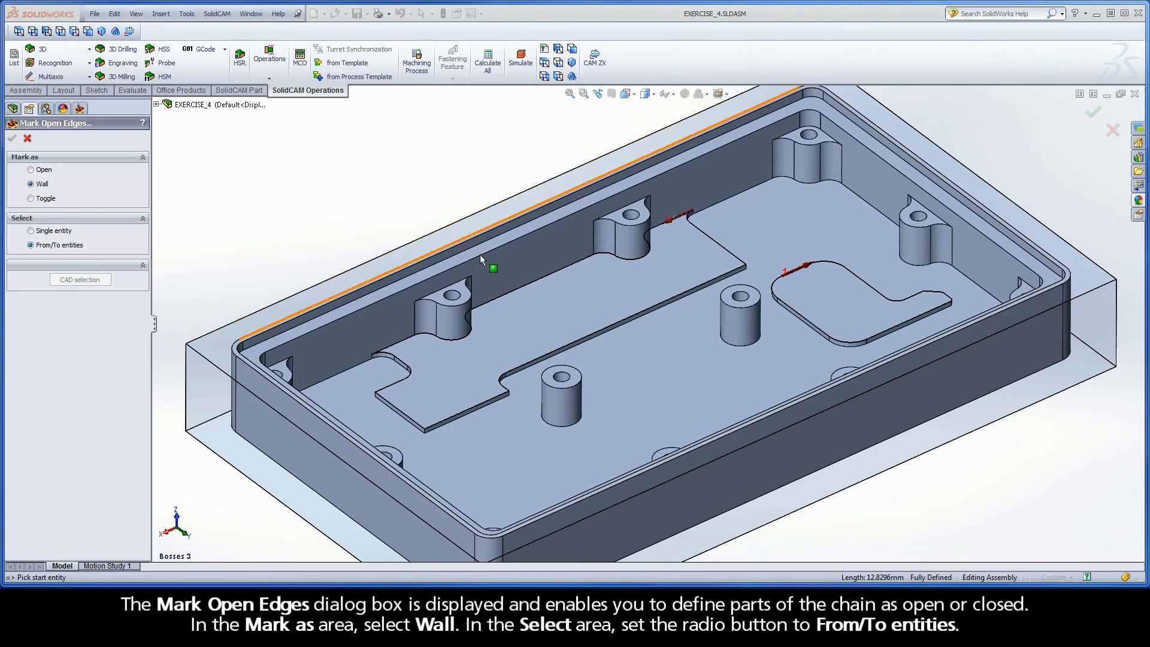
{"action": "left_click", "coordinate": [669, 223]}
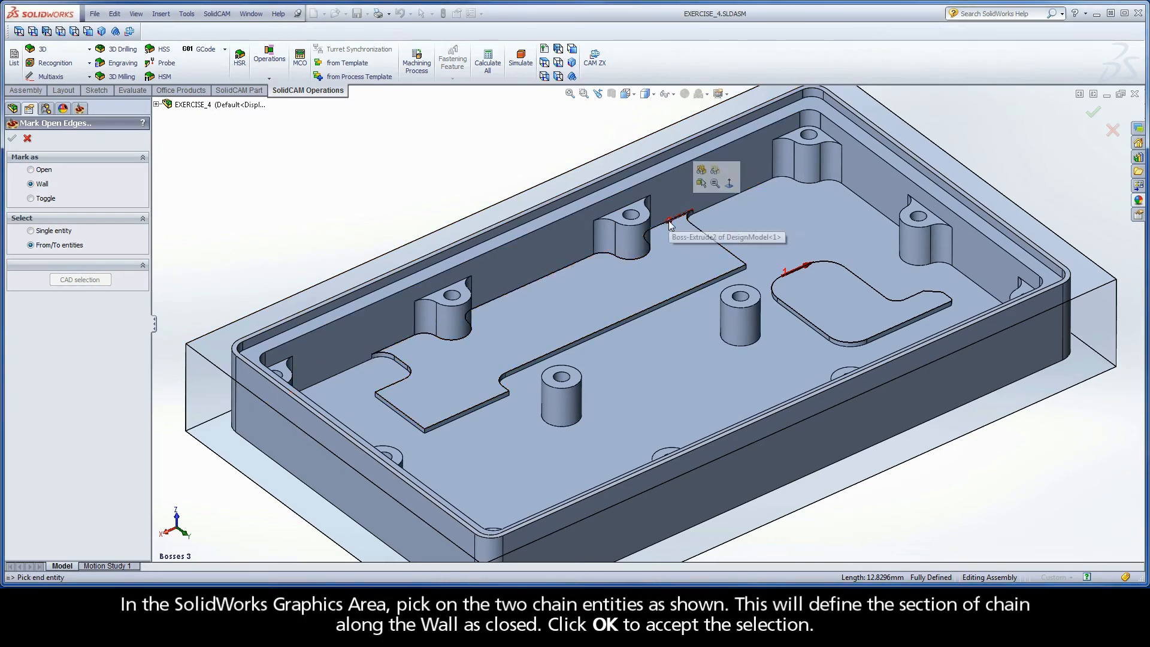
{"action": "left_click", "coordinate": [406, 343]}
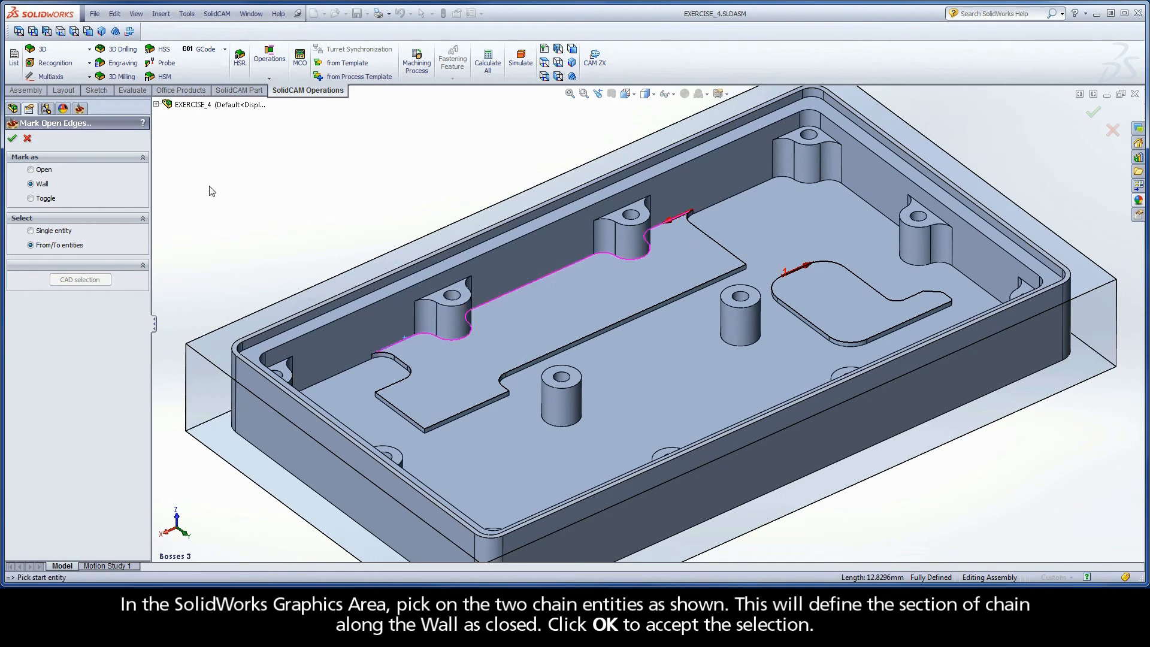
{"action": "left_click", "coordinate": [12, 139]}
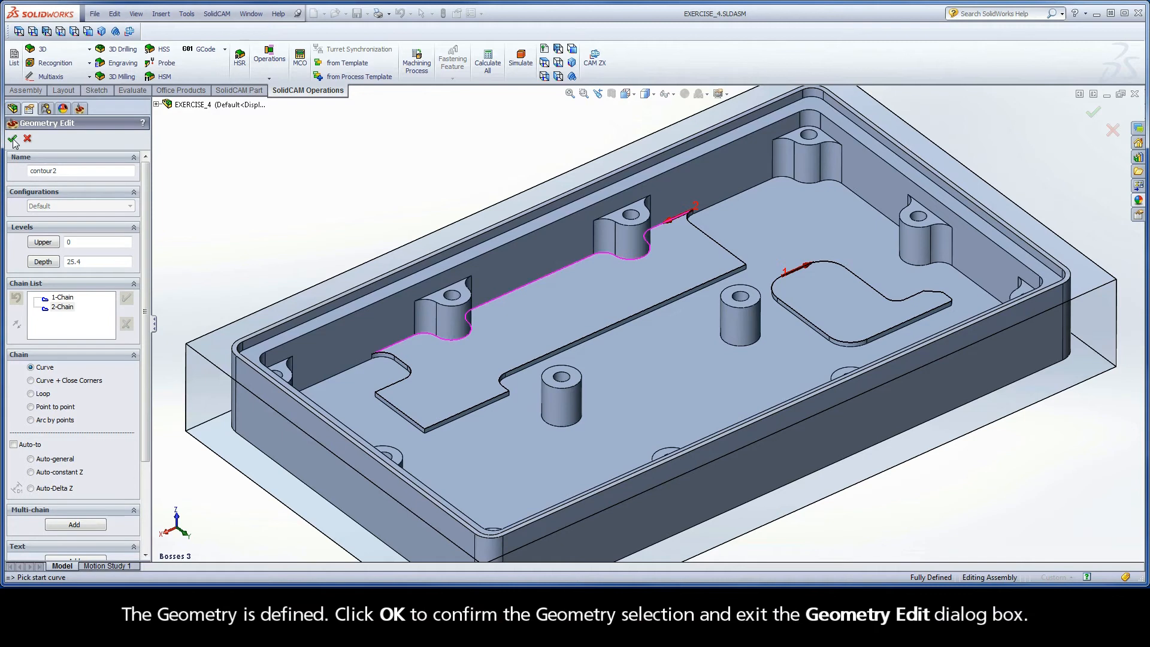
{"action": "left_click", "coordinate": [11, 139]}
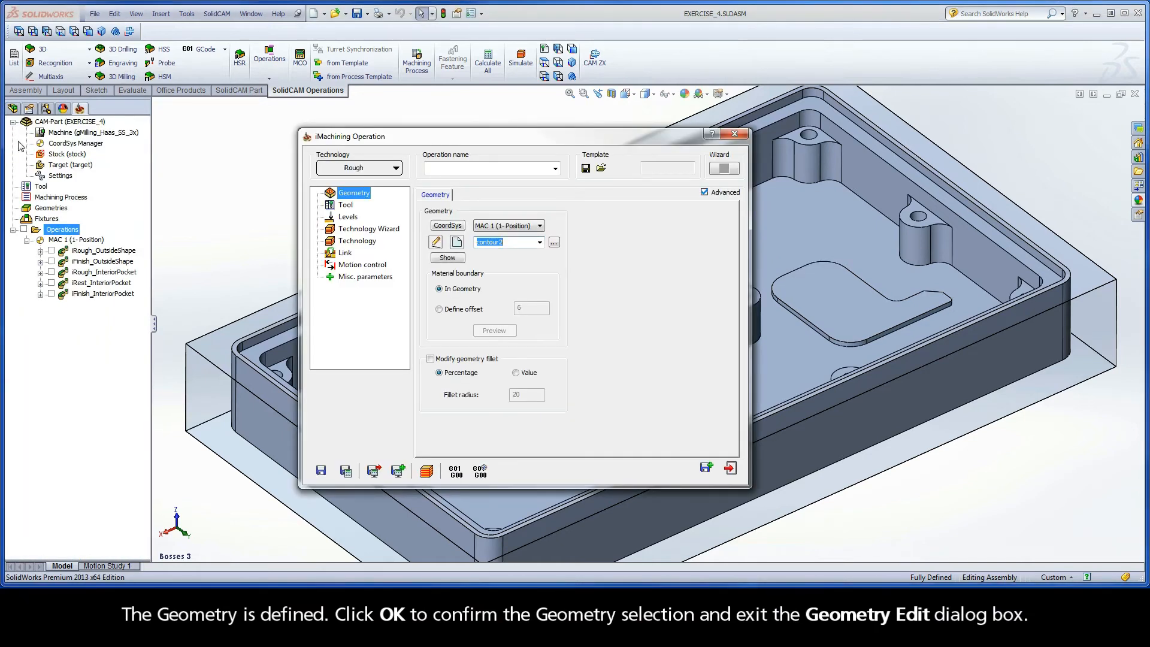
Assign tool number 1, the 9.5 mm end mill, to the iRough operation.
{"action": "left_click", "coordinate": [349, 208]}
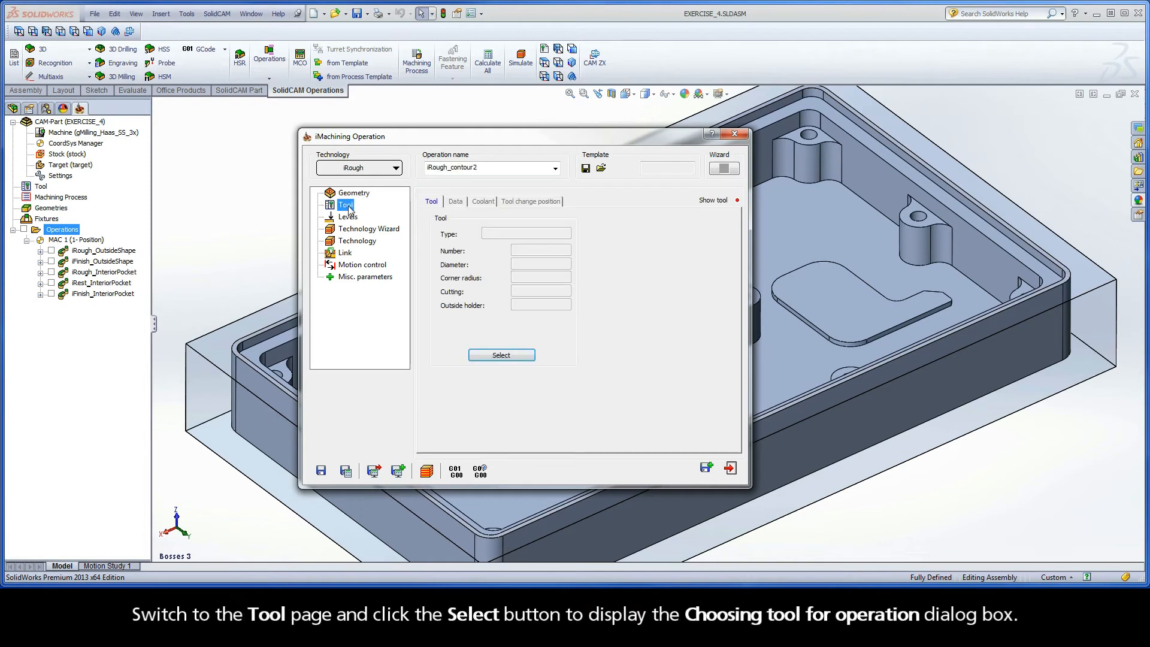
{"action": "left_click", "coordinate": [497, 356]}
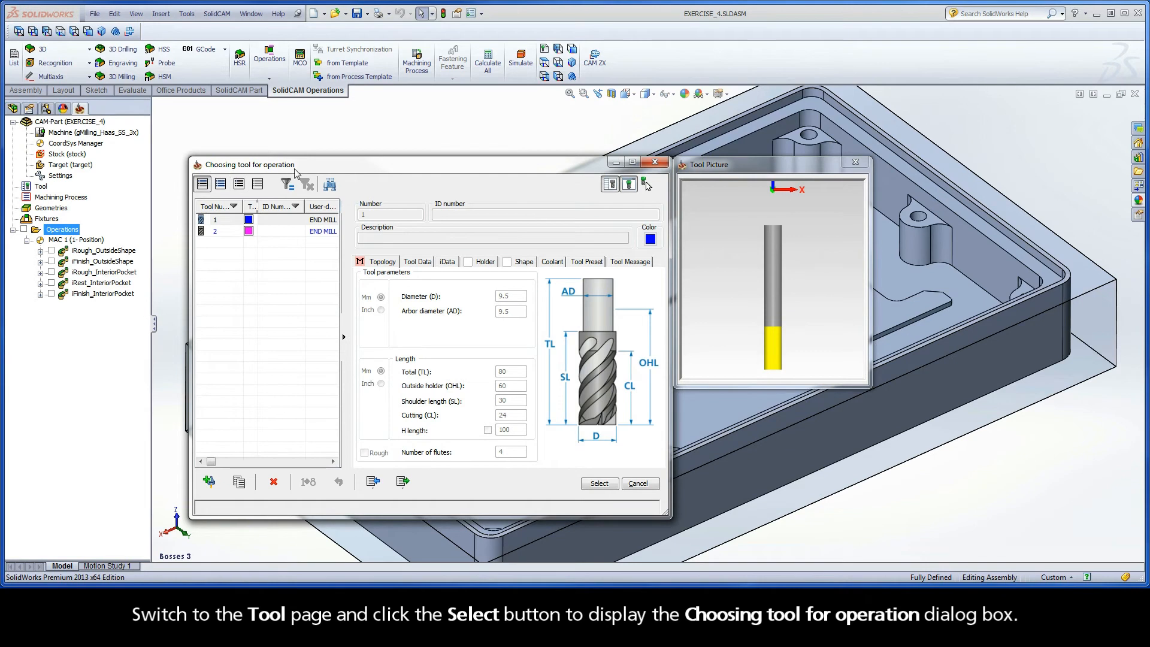
{"action": "left_click", "coordinate": [224, 222]}
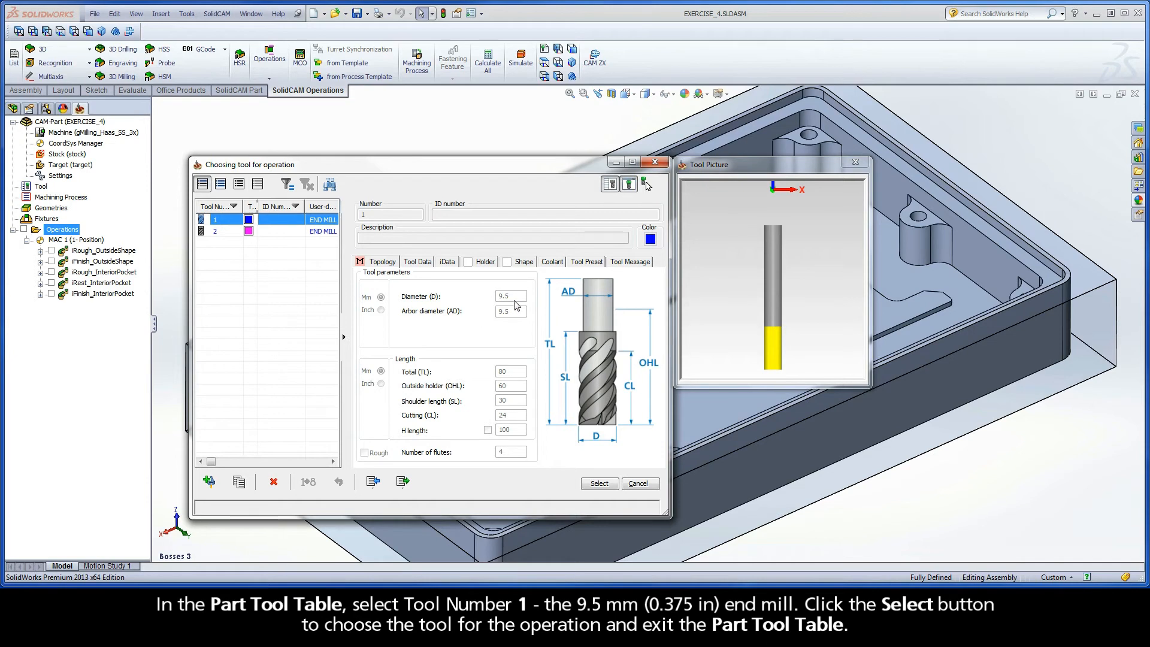
{"action": "left_click", "coordinate": [599, 484]}
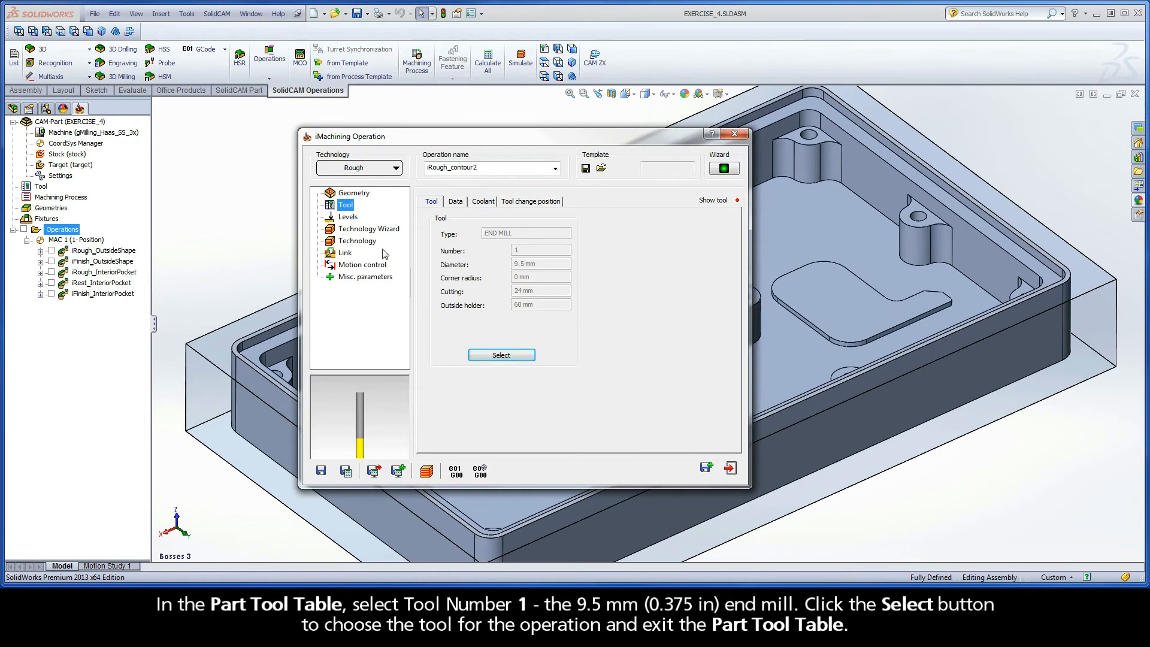
Define the milling levels from the model: upper level from the target's top edge, pocket depth from the elevated floor's top face.
{"action": "left_click", "coordinate": [356, 221]}
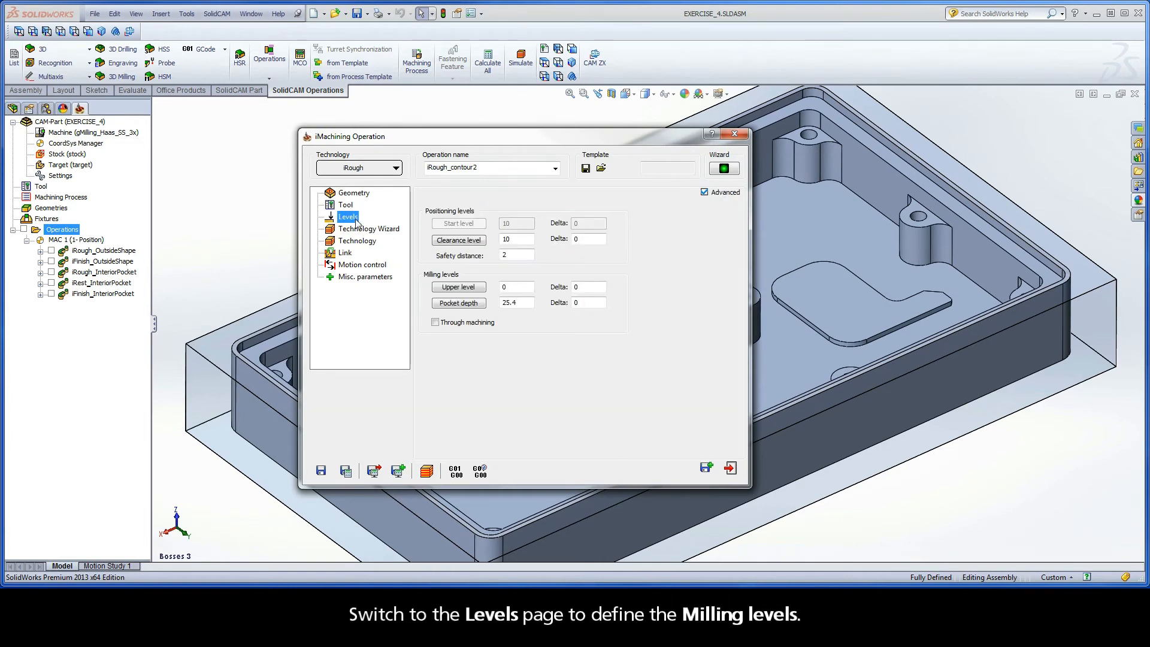
{"action": "left_click", "coordinate": [458, 287]}
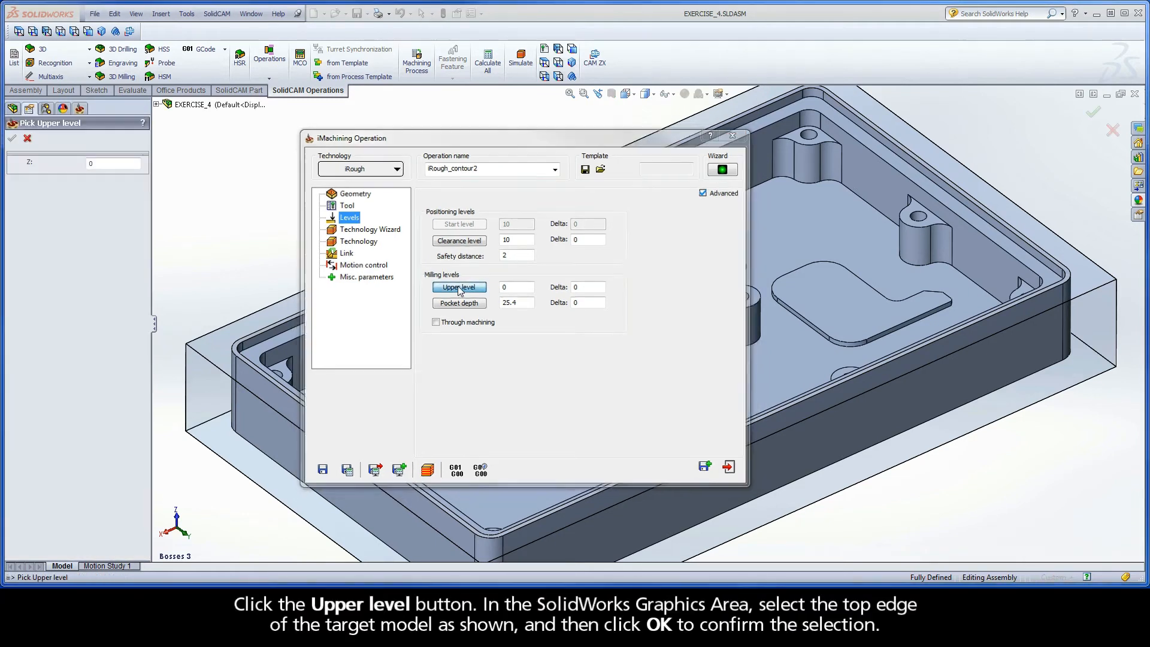
{"action": "left_click", "coordinate": [244, 344]}
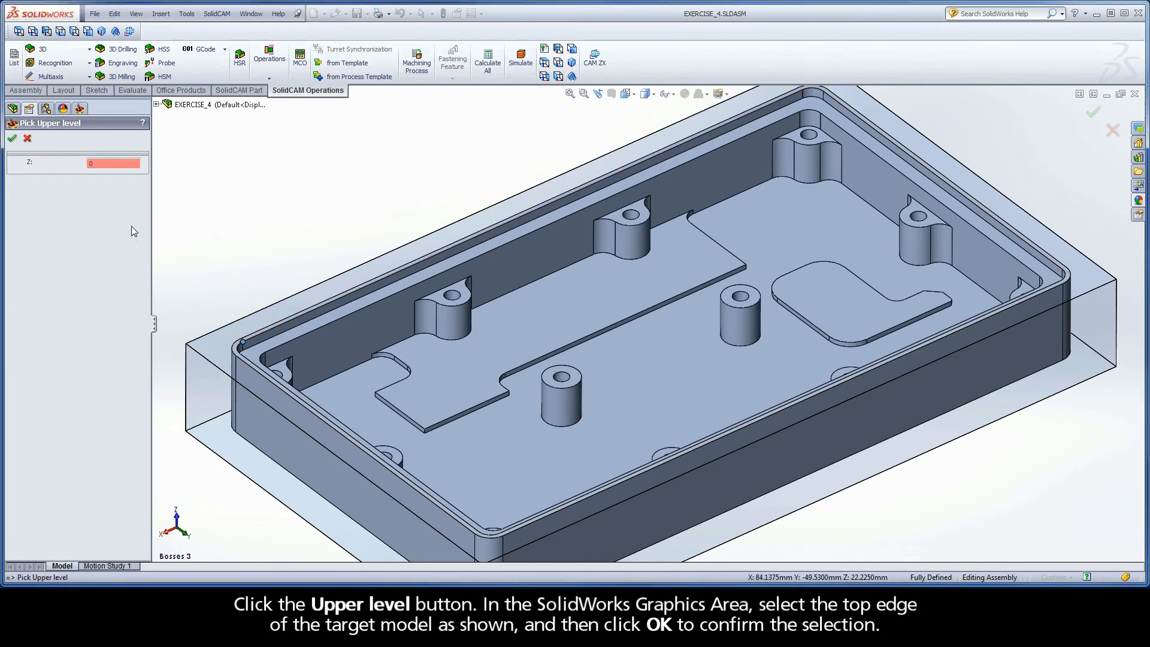
{"action": "left_click", "coordinate": [13, 140]}
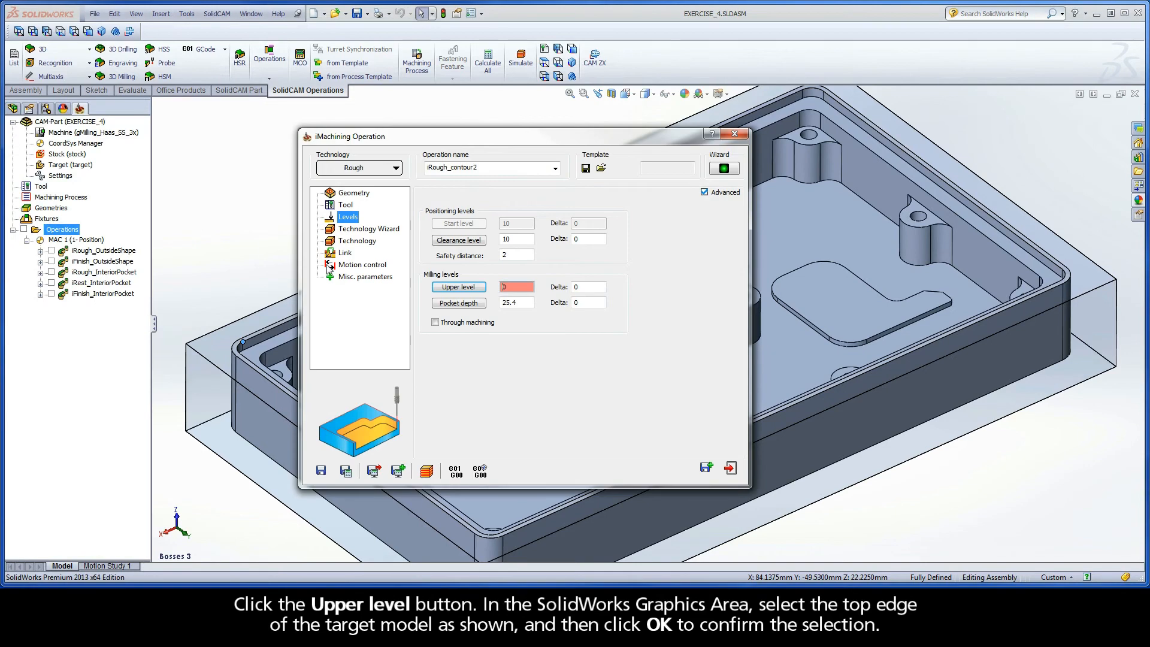
{"action": "left_click", "coordinate": [458, 303]}
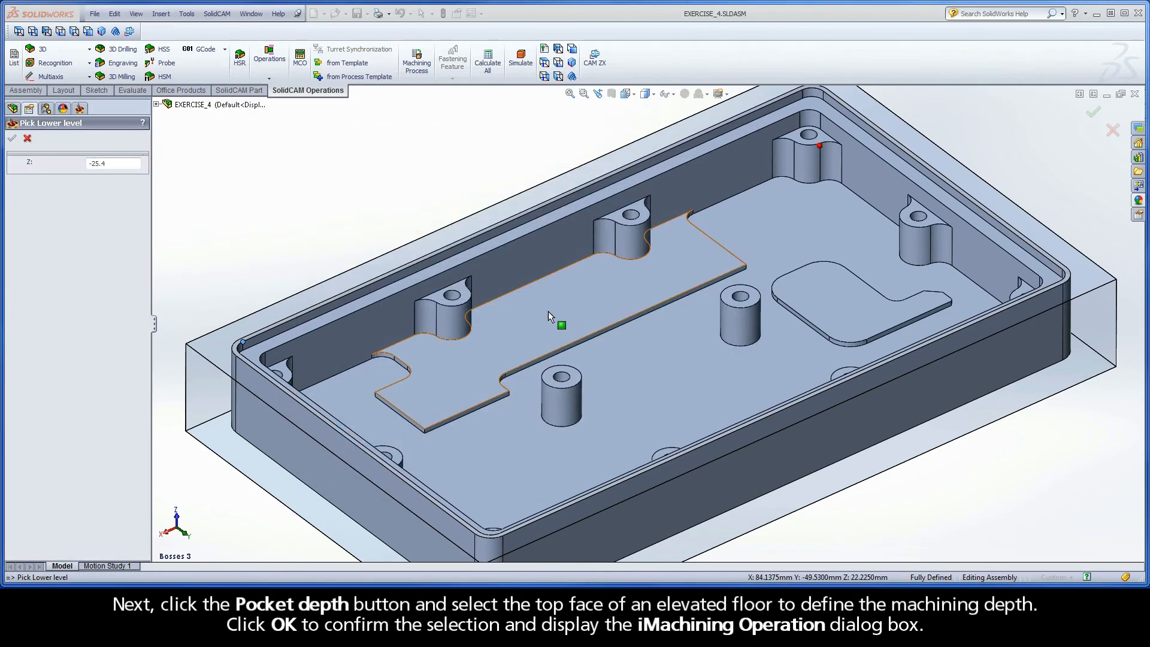
{"action": "left_click", "coordinate": [553, 306]}
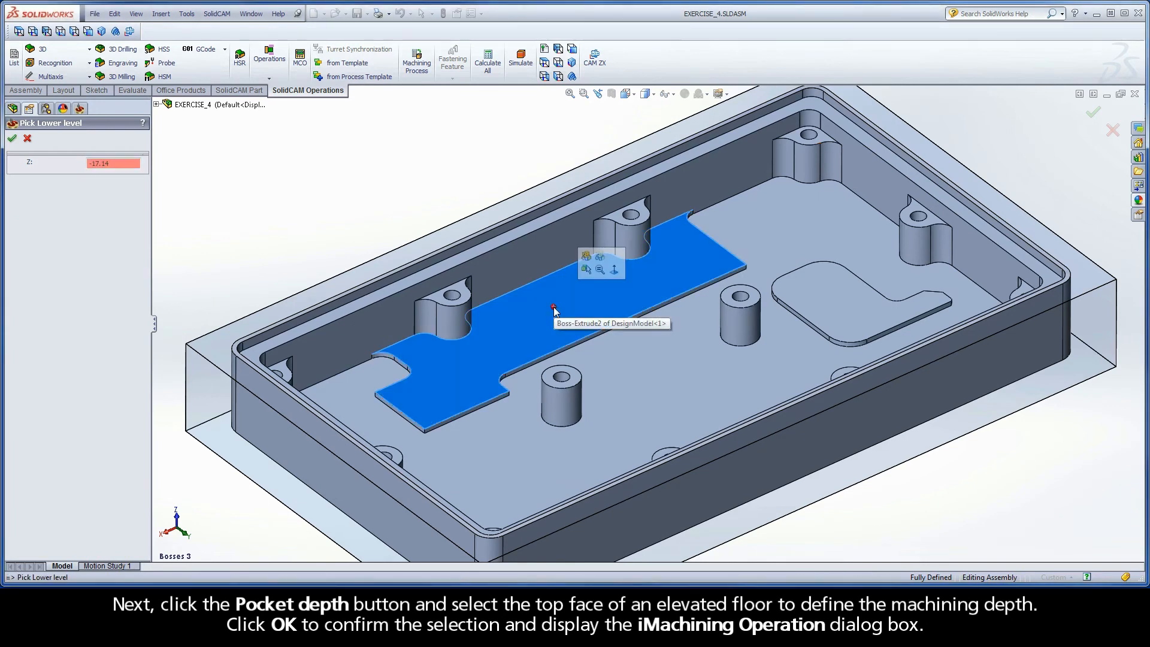
{"action": "left_click", "coordinate": [12, 139]}
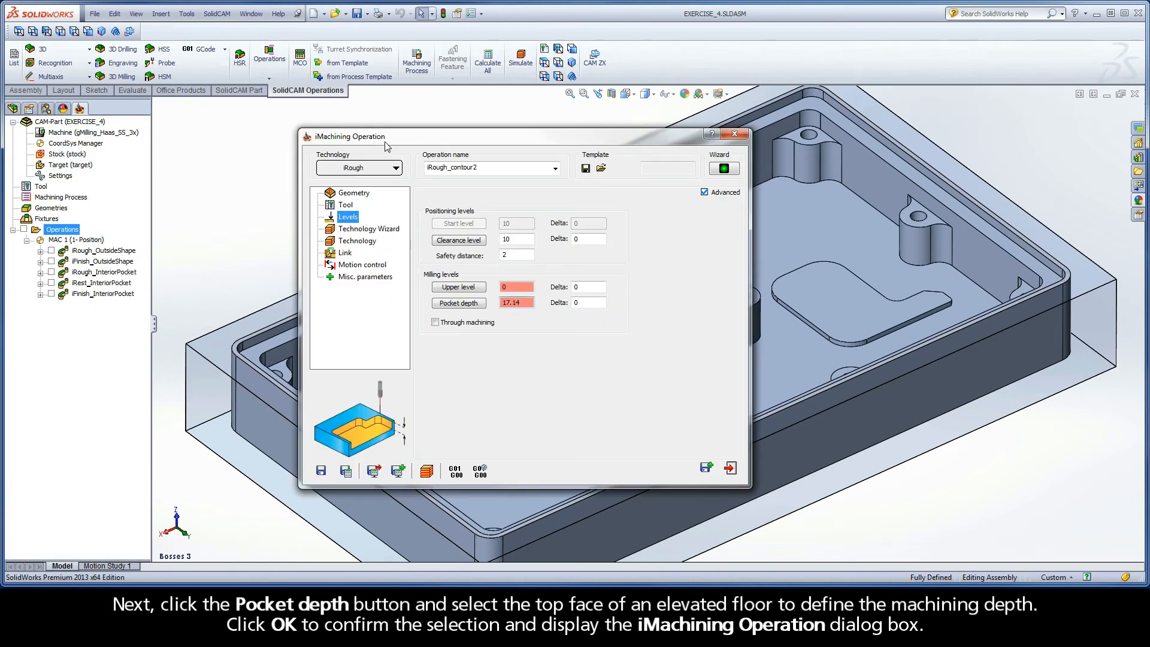
Reduce the machining level to 3 in the Technology Wizard and check the wall/island offset among the technology parameters.
{"action": "left_click", "coordinate": [367, 229]}
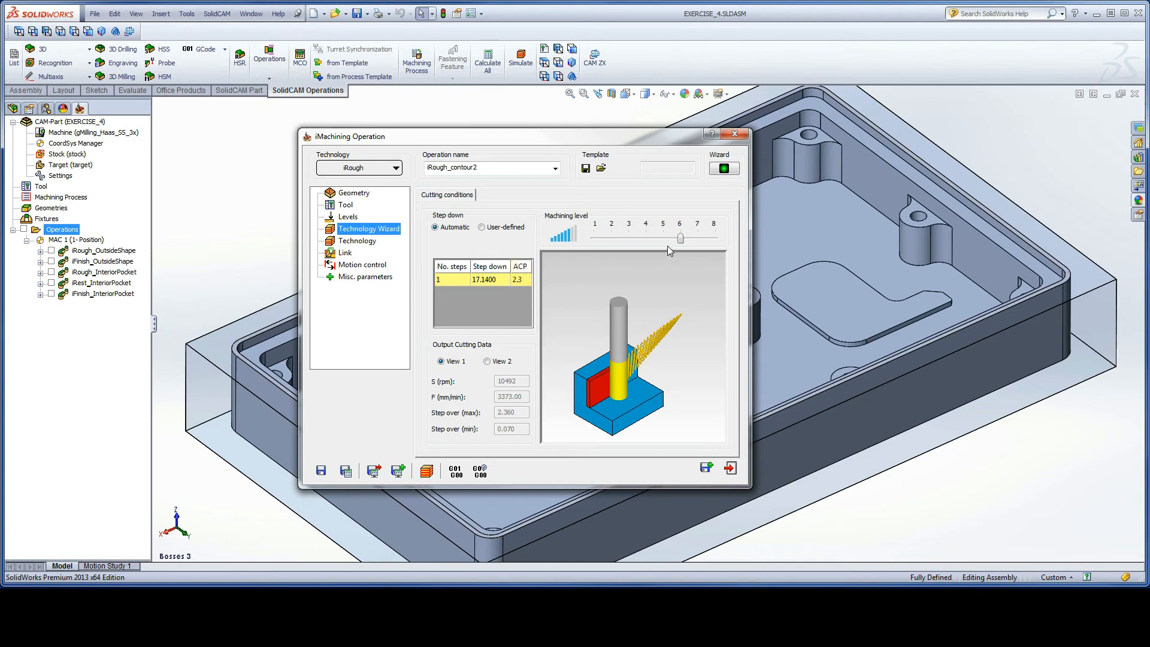
{"action": "left_click_drag", "start_coordinate": [681, 240], "coordinate": [636, 239]}
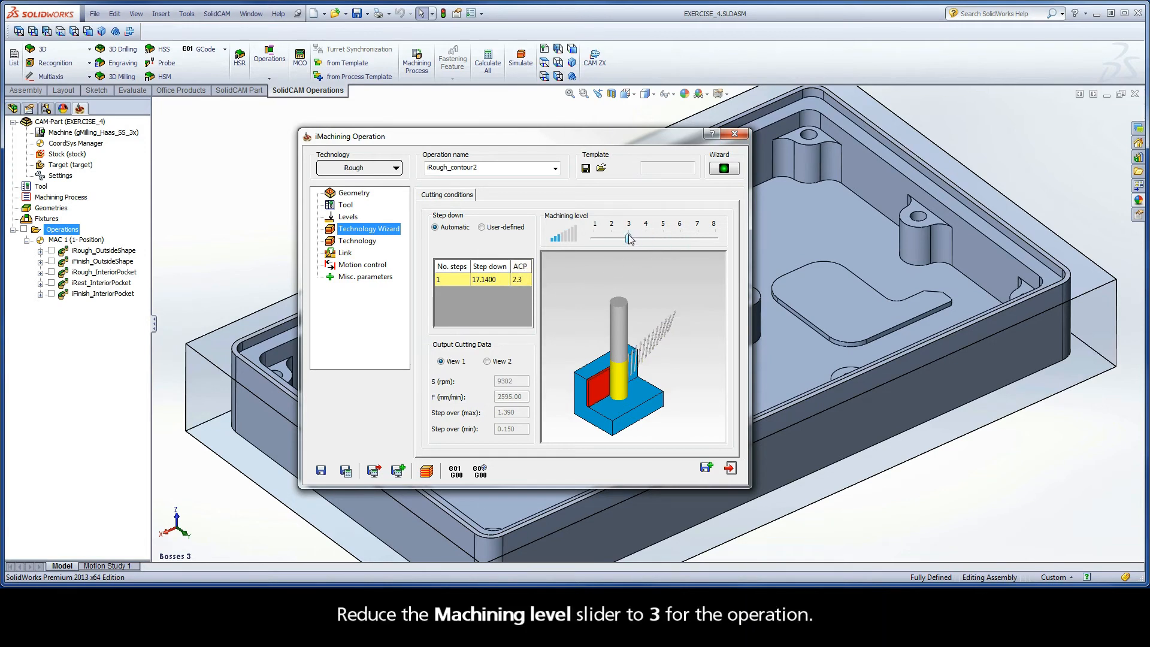
{"action": "left_click", "coordinate": [359, 242]}
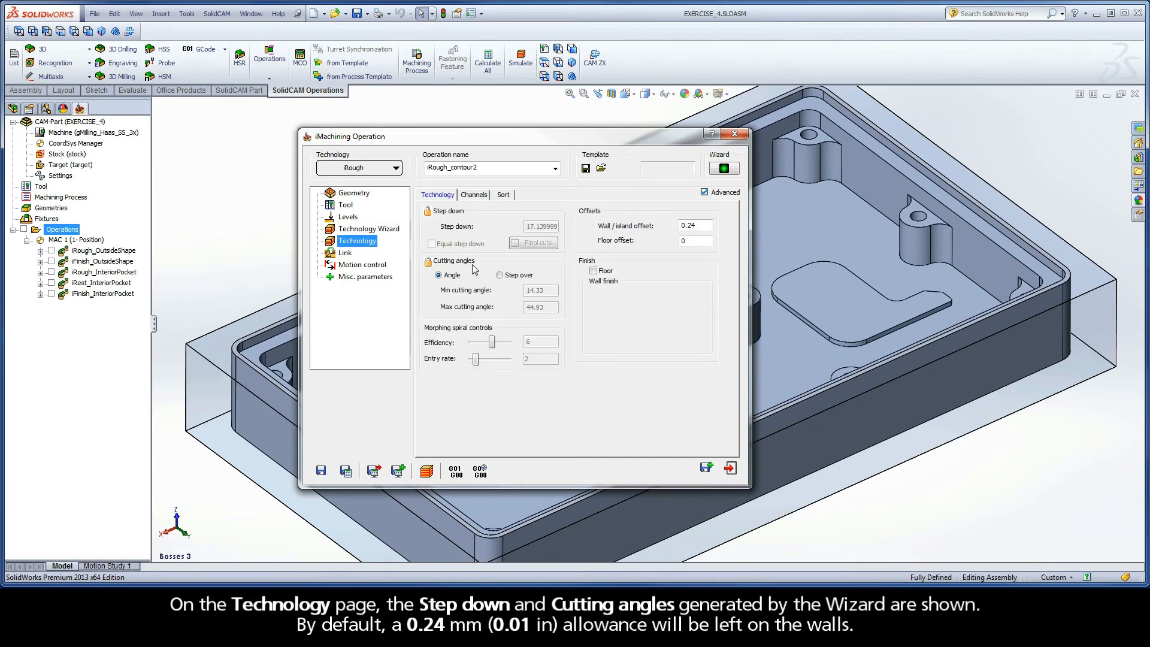
{"action": "double_click", "coordinate": [695, 226]}
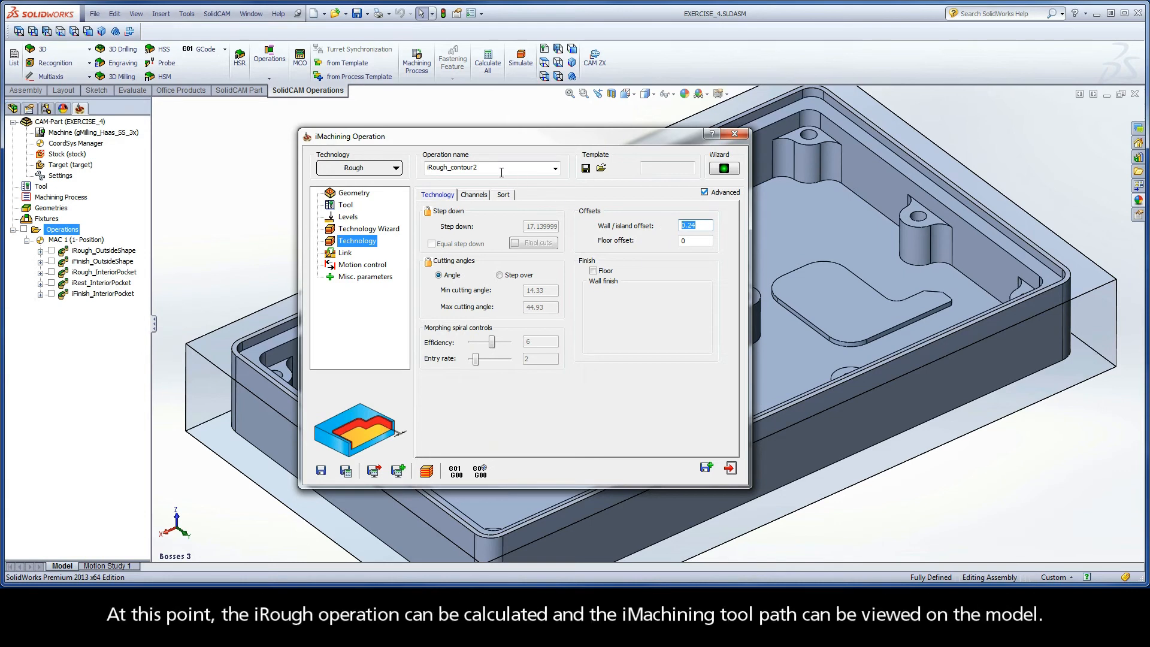
Name the operation iRough_ElevatedFloors, then save and calculate it.
{"action": "double_click", "coordinate": [483, 167]}
{"action": "left_click_drag", "start_coordinate": [480, 167], "coordinate": [456, 169]}
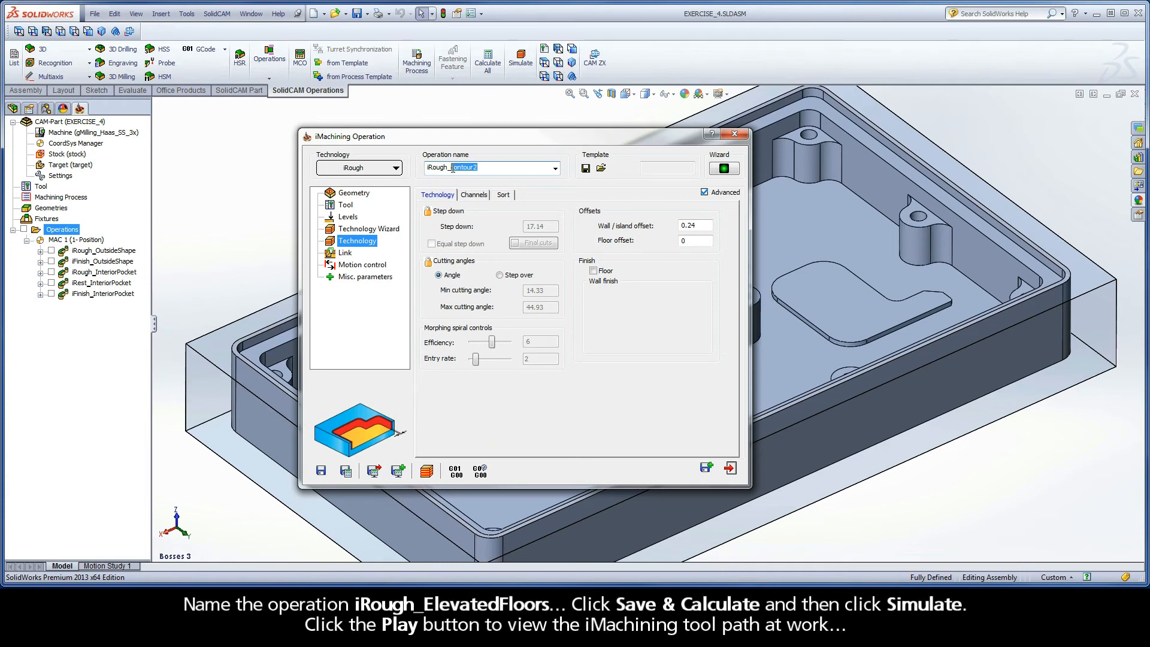
{"action": "type", "text": "ElevatedFl"}
{"action": "left_click", "coordinate": [345, 471]}
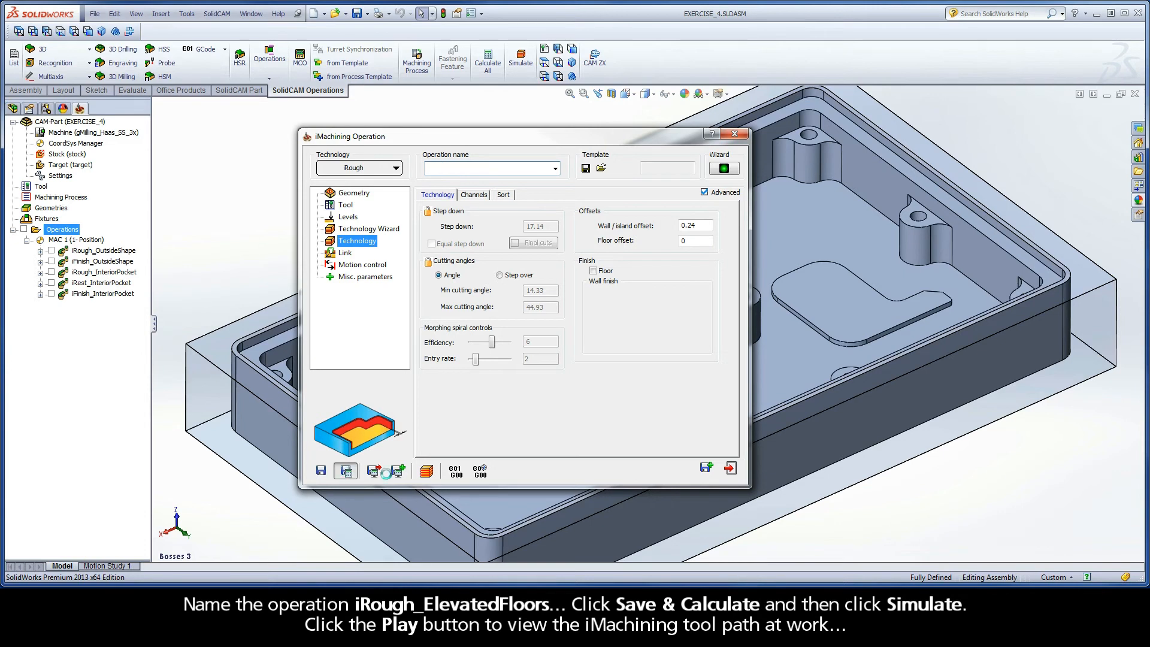
Simulate the iRough_ElevatedFloors tool path on the model, then exit the simulation.
{"action": "left_click", "coordinate": [427, 472]}
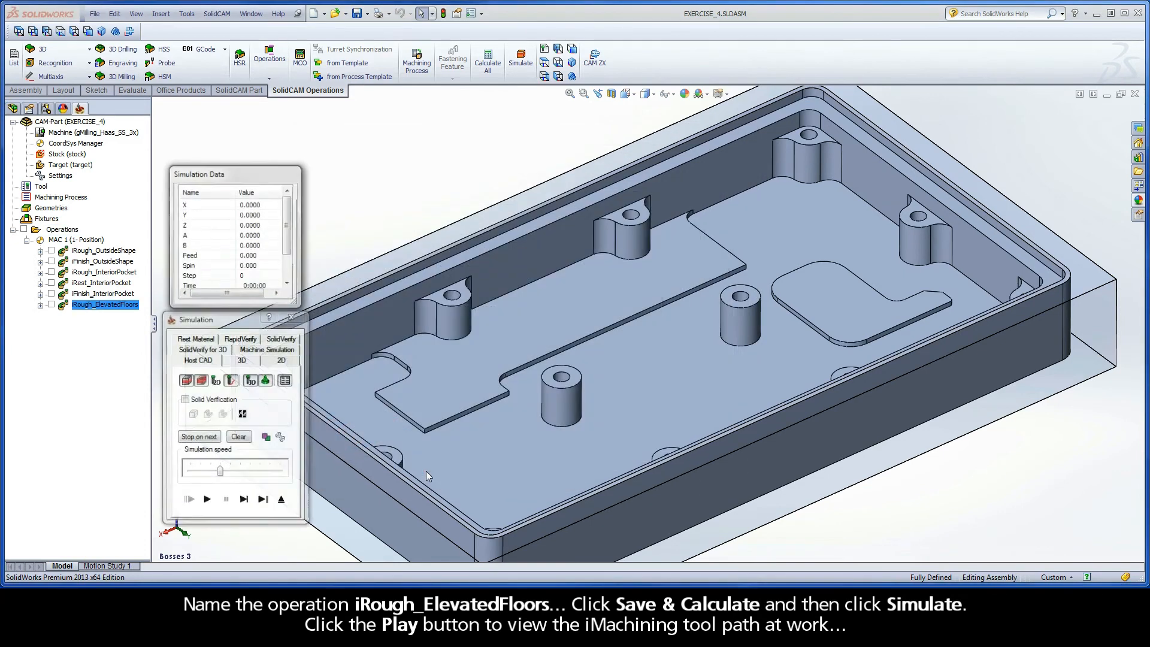
{"action": "left_click", "coordinate": [207, 501]}
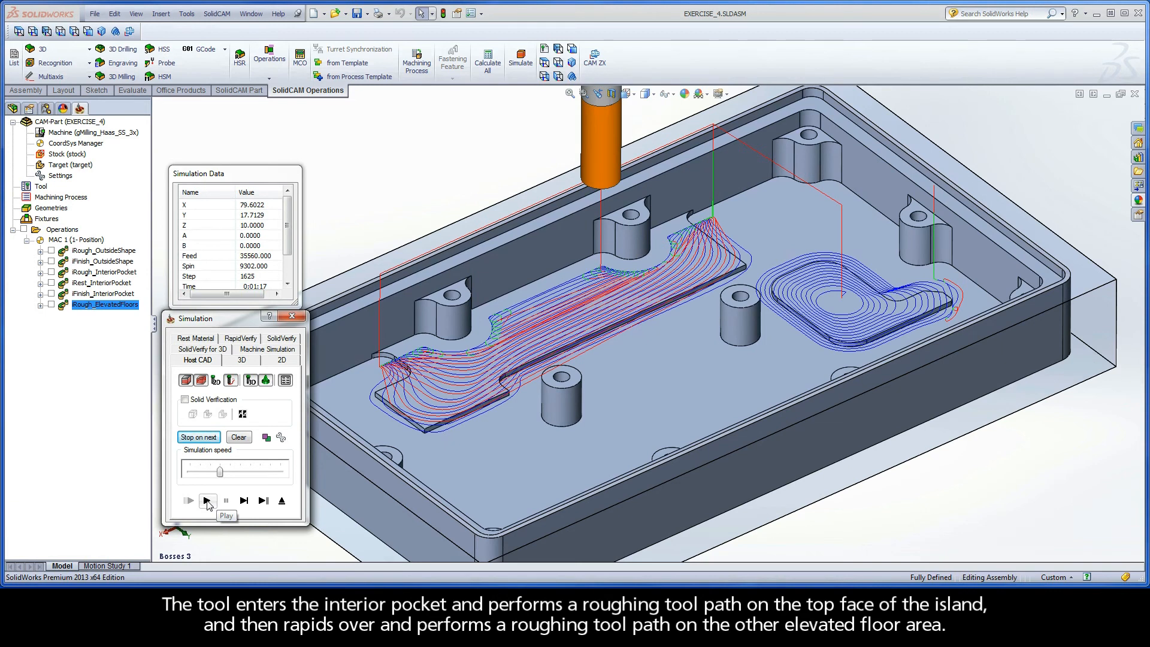
{"action": "left_click", "coordinate": [281, 500]}
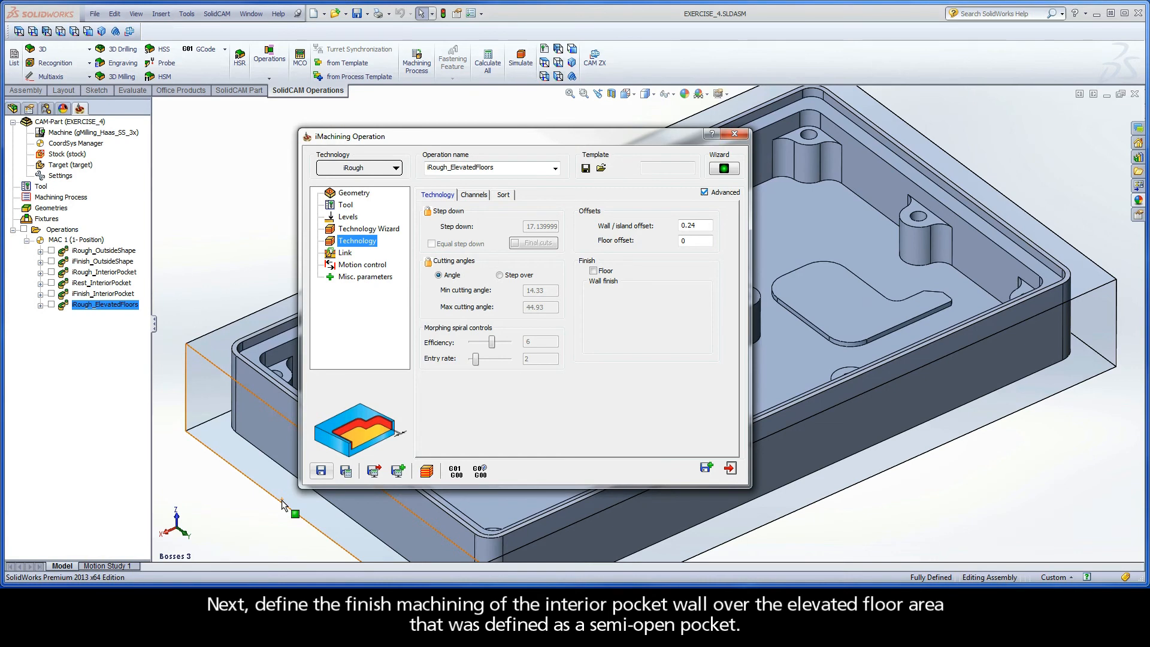
Save and copy the elevated-floor roughing operation, change the copy's technology to iFinish, and check its milling levels.
{"action": "left_click", "coordinate": [706, 470]}
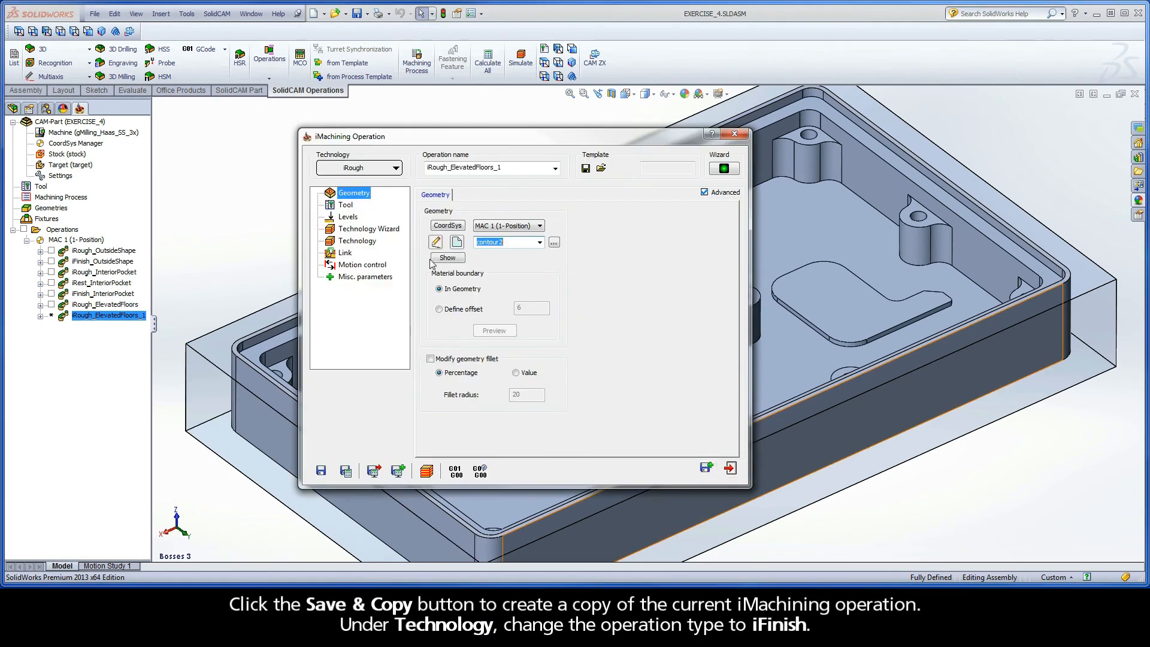
{"action": "left_click", "coordinate": [394, 169]}
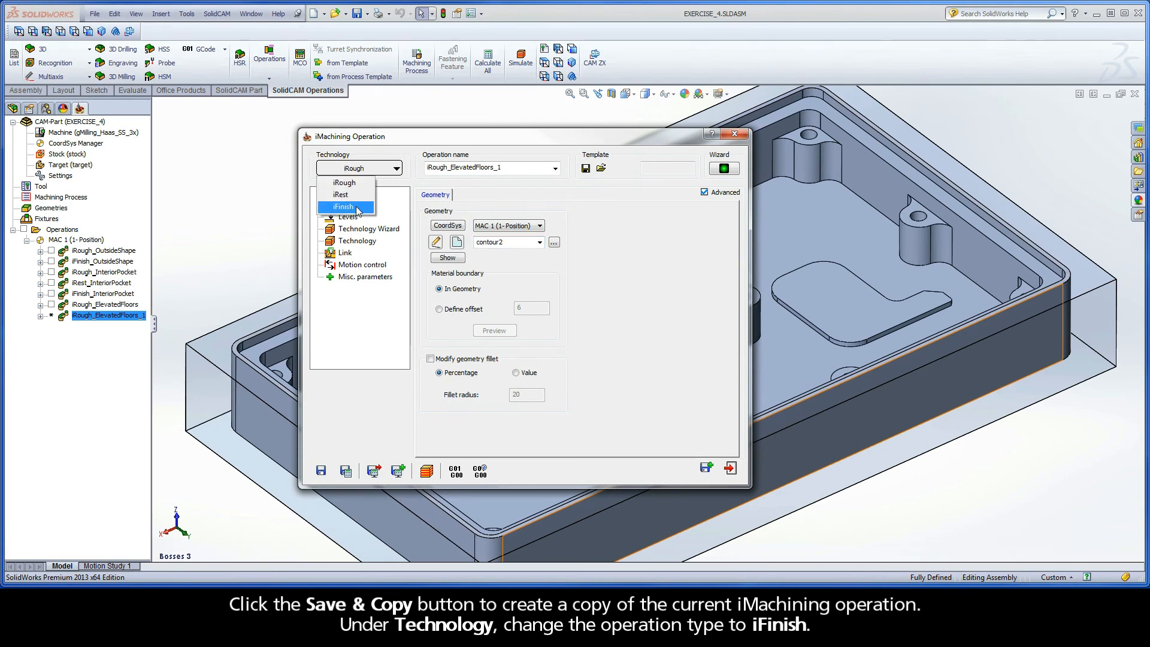
{"action": "left_click", "coordinate": [353, 206]}
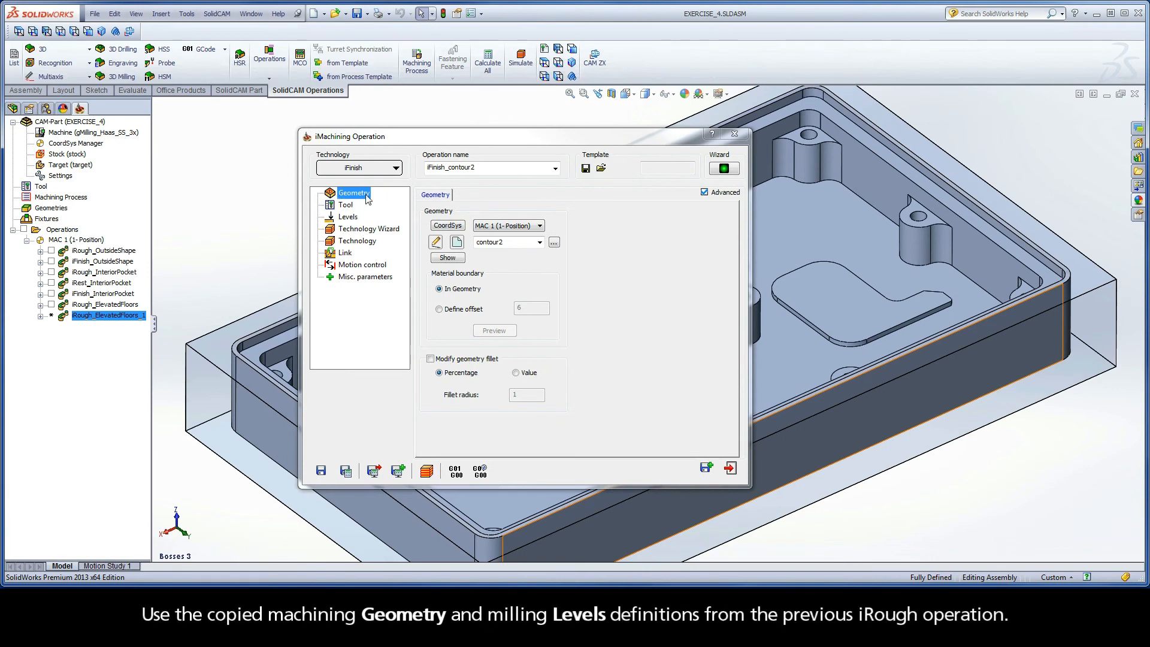
{"action": "left_click", "coordinate": [353, 220]}
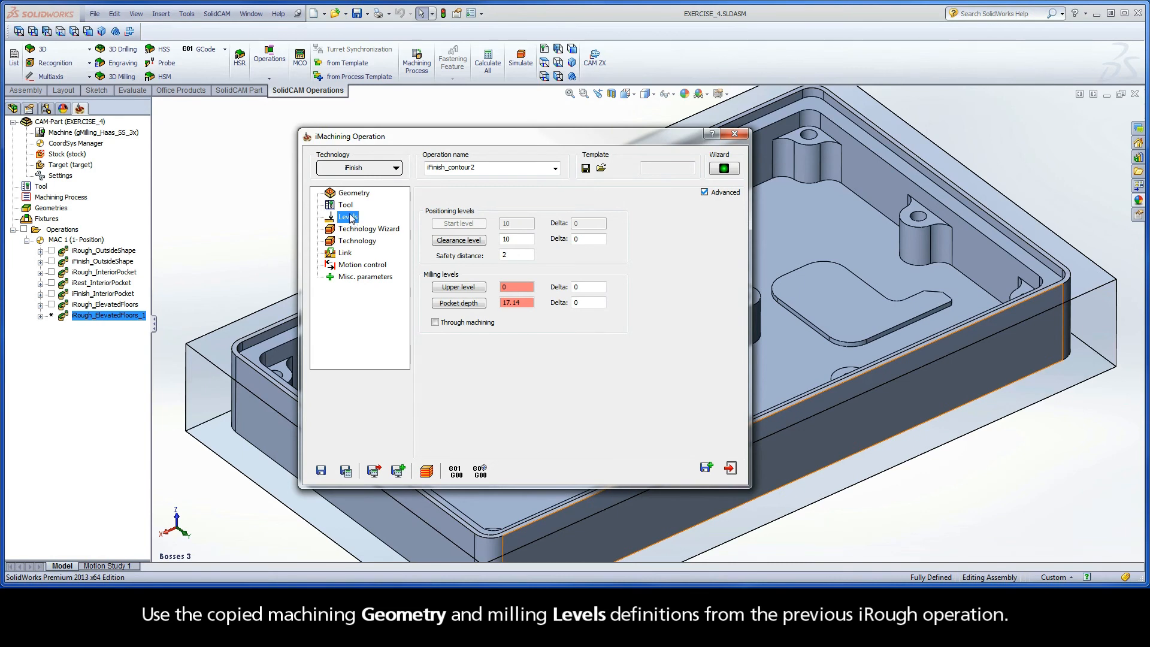
Assign tool number 2, the 6 mm end mill, to the iFinish operation.
{"action": "left_click", "coordinate": [349, 207]}
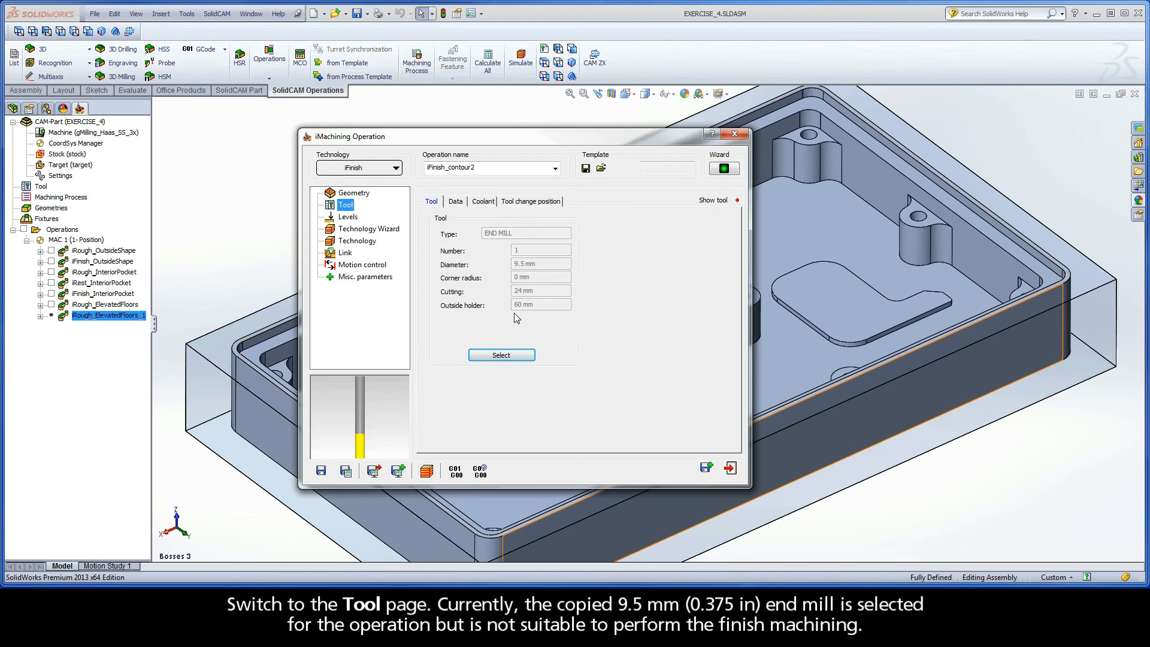
{"action": "left_click", "coordinate": [500, 356]}
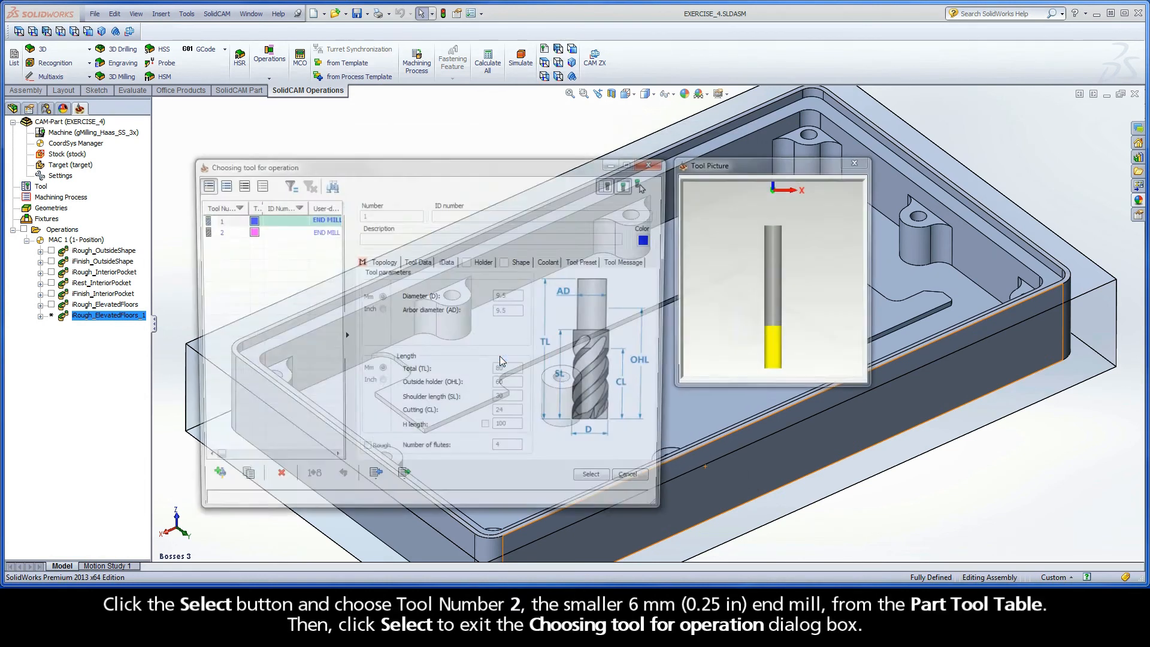
{"action": "left_click", "coordinate": [222, 232]}
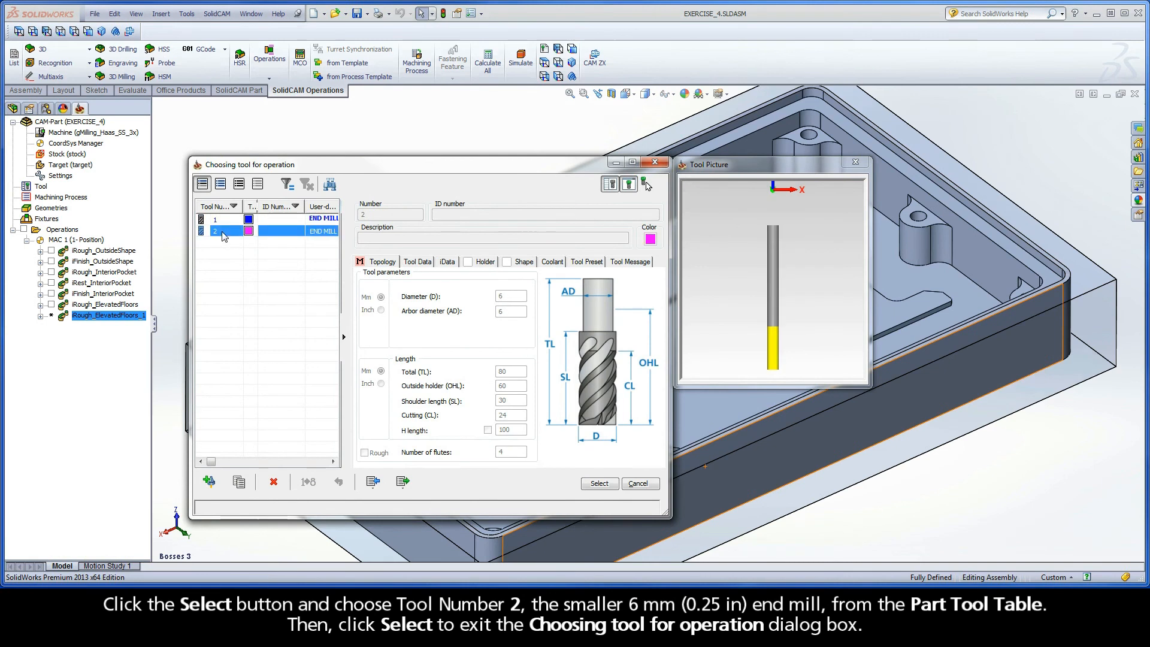
{"action": "left_click", "coordinate": [599, 483]}
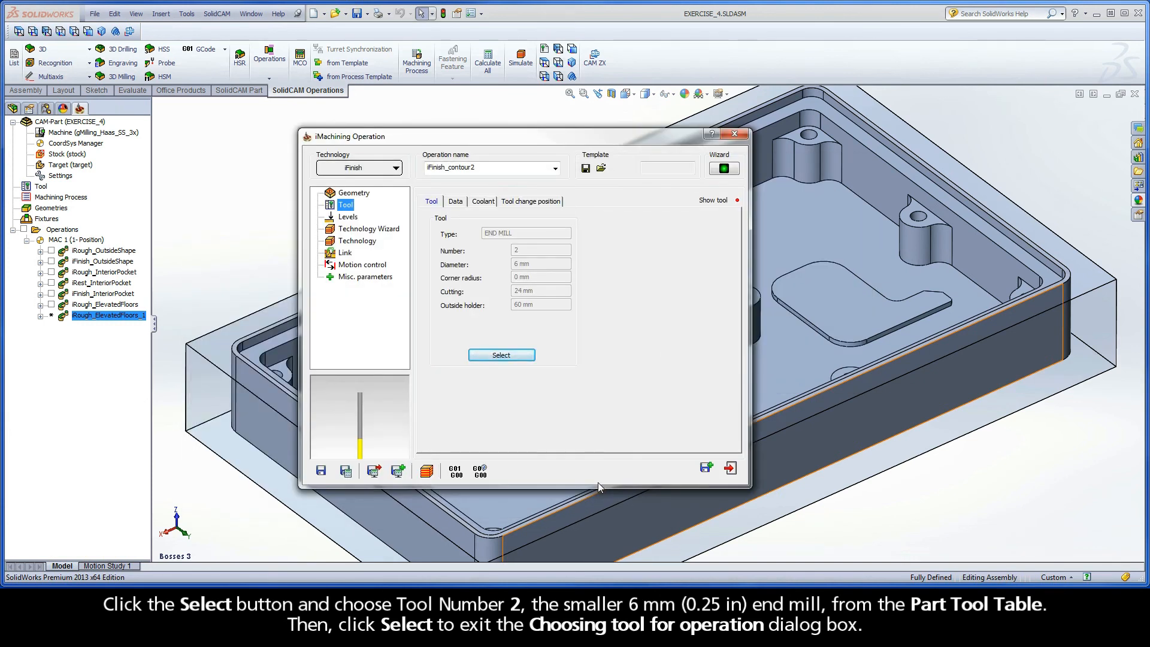
Reduce the iFinish machining level to 4 in the Technology Wizard and check the wall/island offset and iRest data.
{"action": "left_click", "coordinate": [366, 229]}
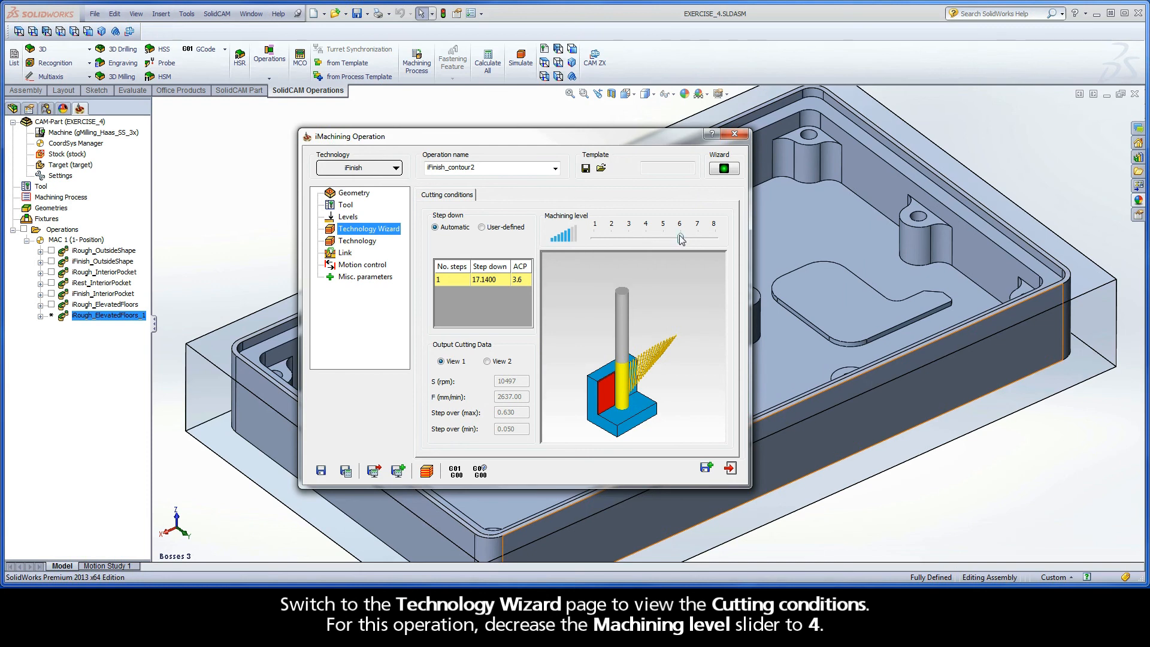
{"action": "left_click_drag", "start_coordinate": [680, 238], "coordinate": [646, 239]}
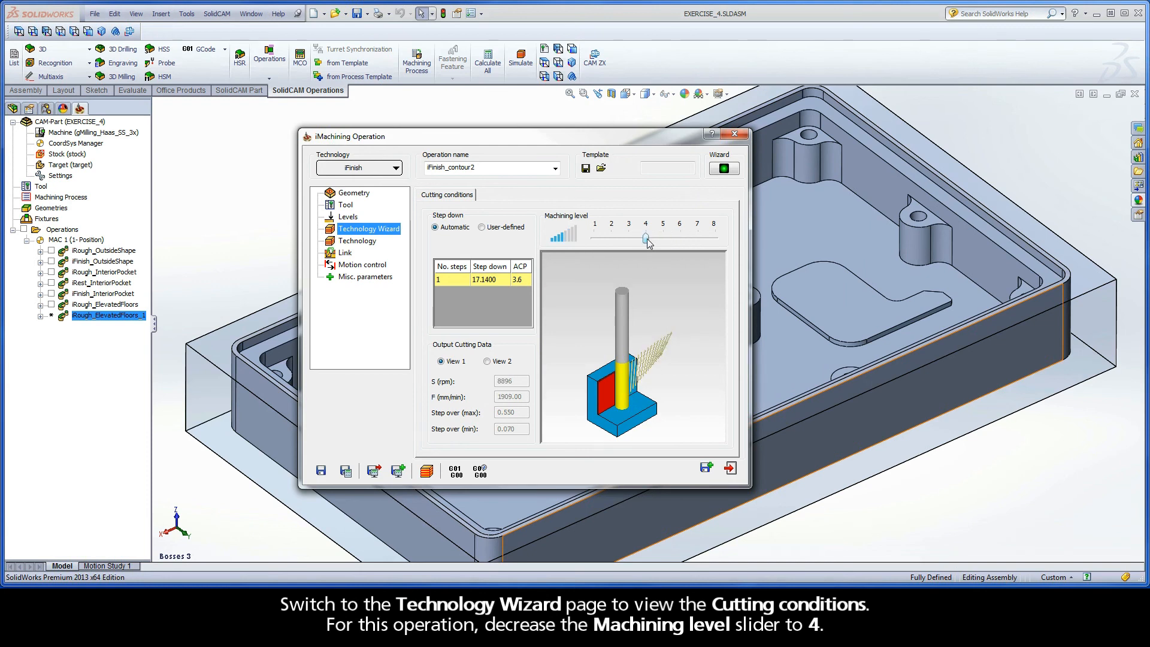
{"action": "left_click", "coordinate": [362, 243]}
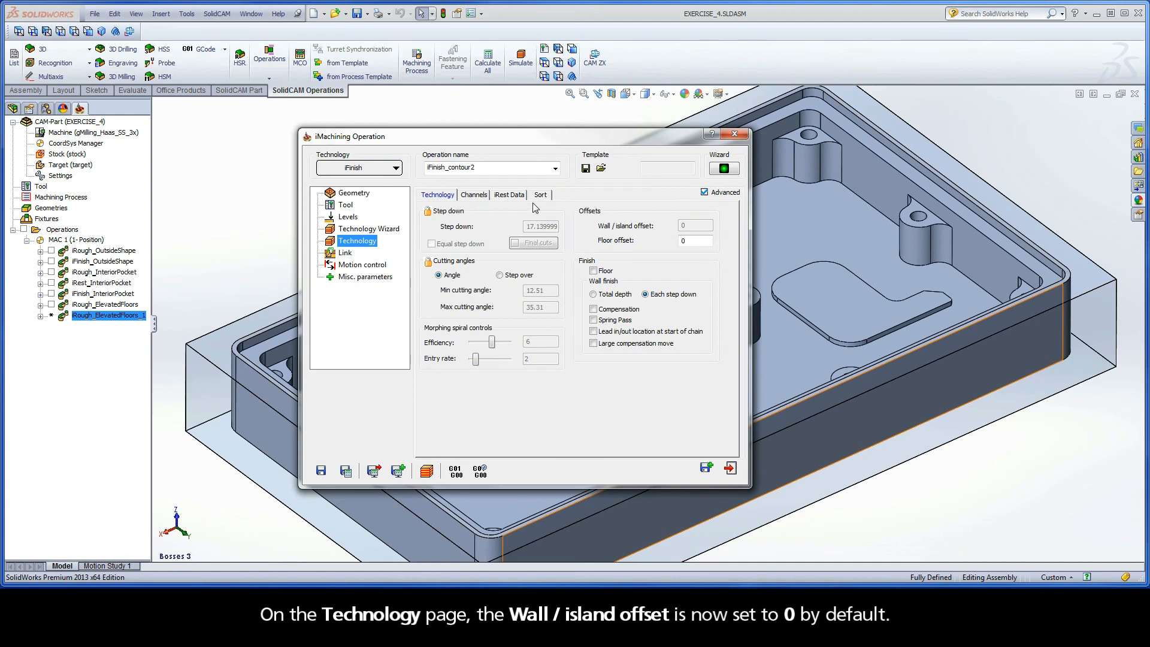
{"action": "left_click", "coordinate": [509, 196]}
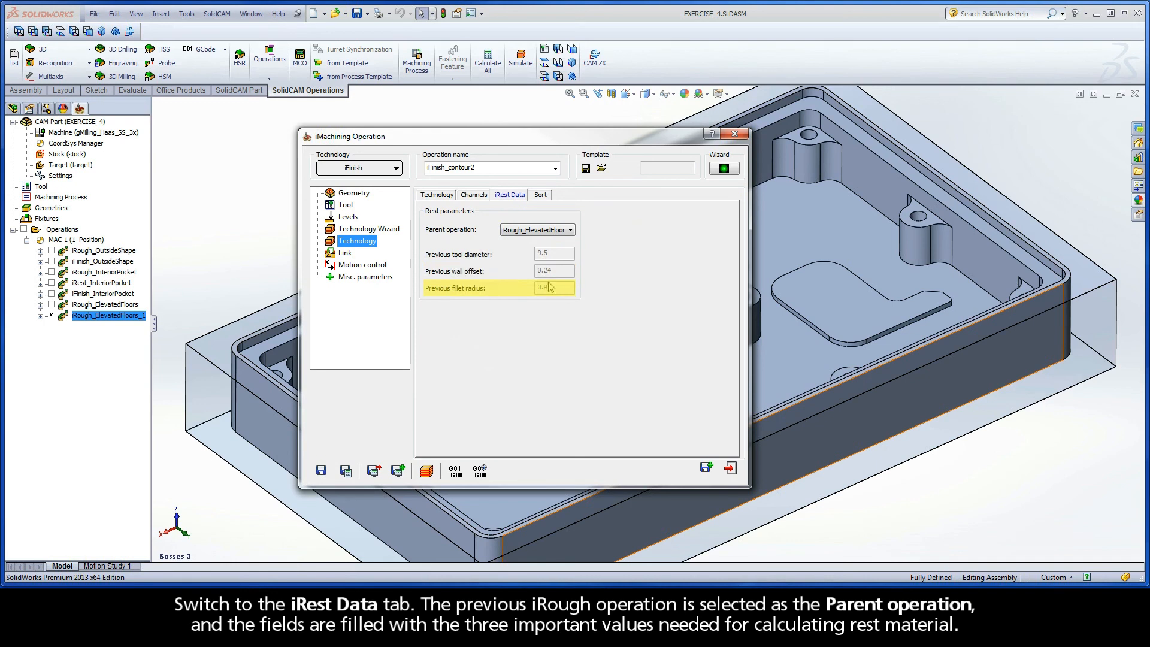
Name the finishing operation iFinish_ElevatedFloors, then save and calculate it.
{"action": "double_click", "coordinate": [477, 168]}
{"action": "left_click", "coordinate": [477, 168]}
{"action": "left_click_drag", "start_coordinate": [477, 168], "coordinate": [450, 169]}
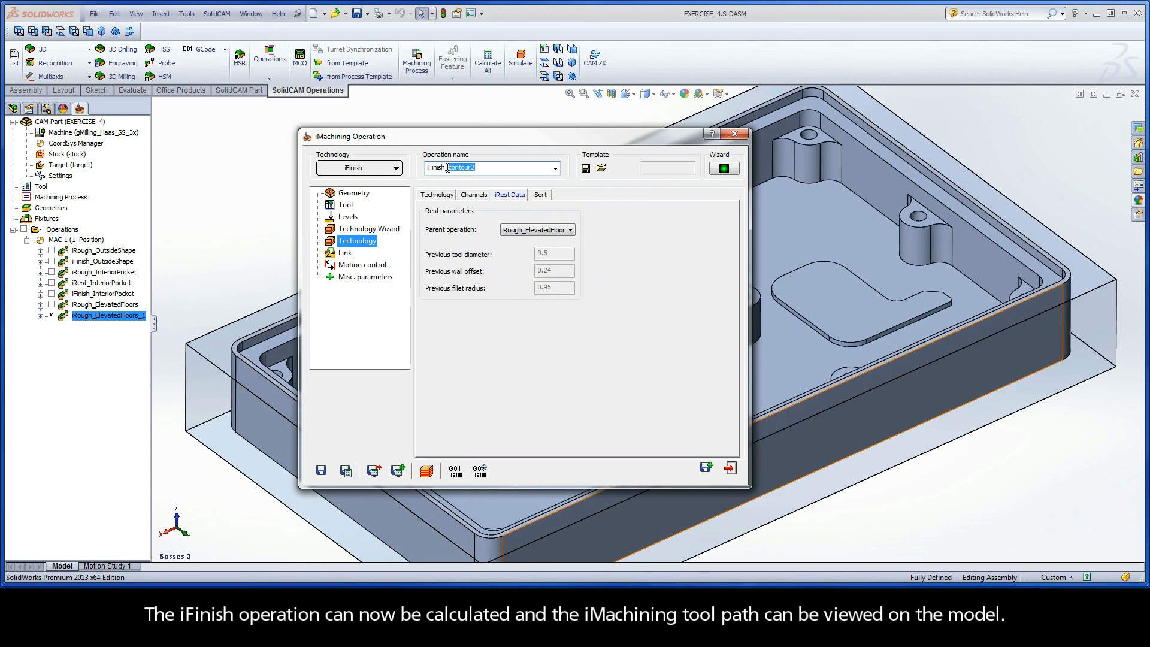
{"action": "type", "text": "ElevatedFl"}
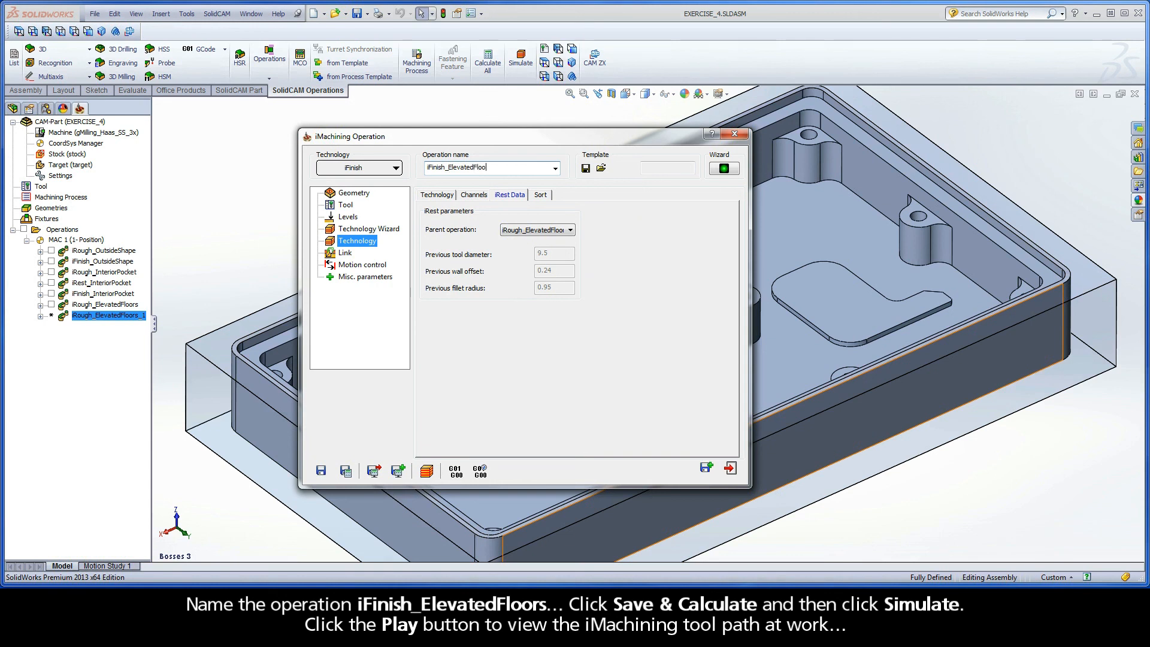
{"action": "type", "text": "oors"}
{"action": "left_click", "coordinate": [346, 472]}
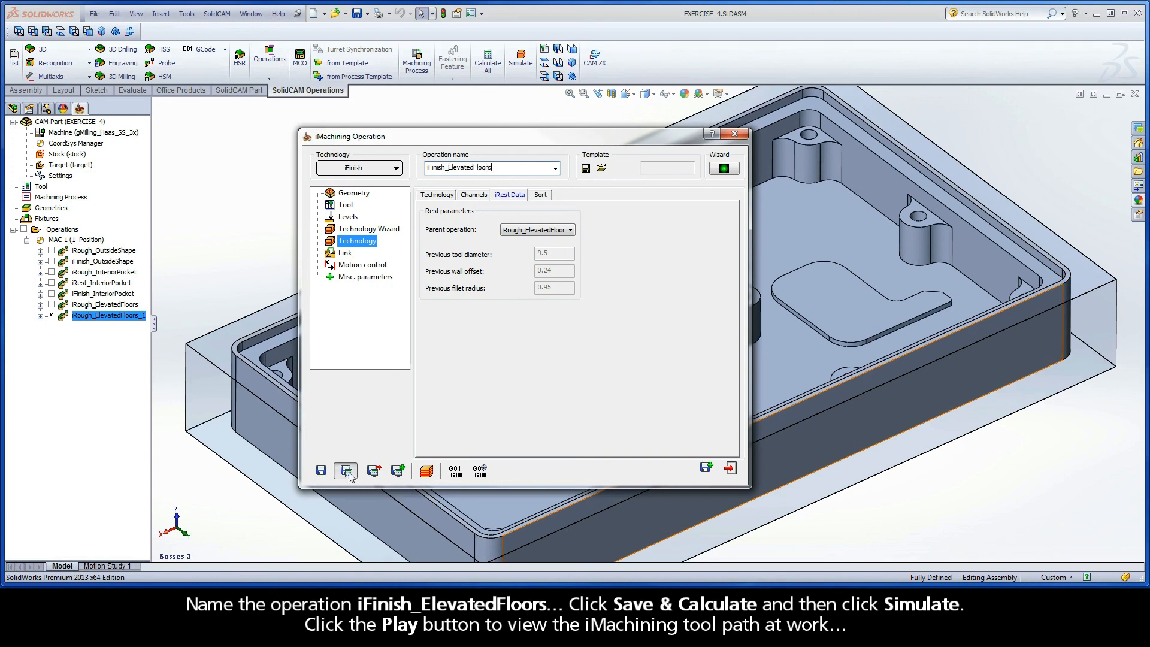
Simulate the iFinish_ElevatedFloors tool path on the model, then close the simulation and the iMachining operation.
{"action": "left_click", "coordinate": [427, 471]}
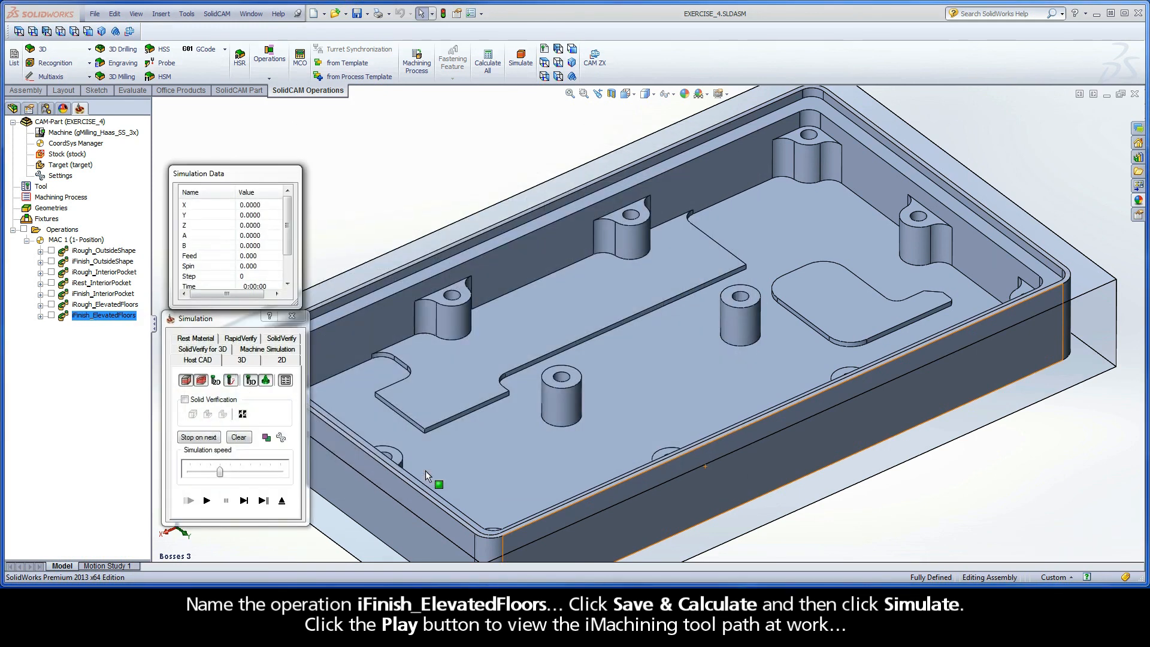
{"action": "left_click", "coordinate": [207, 500]}
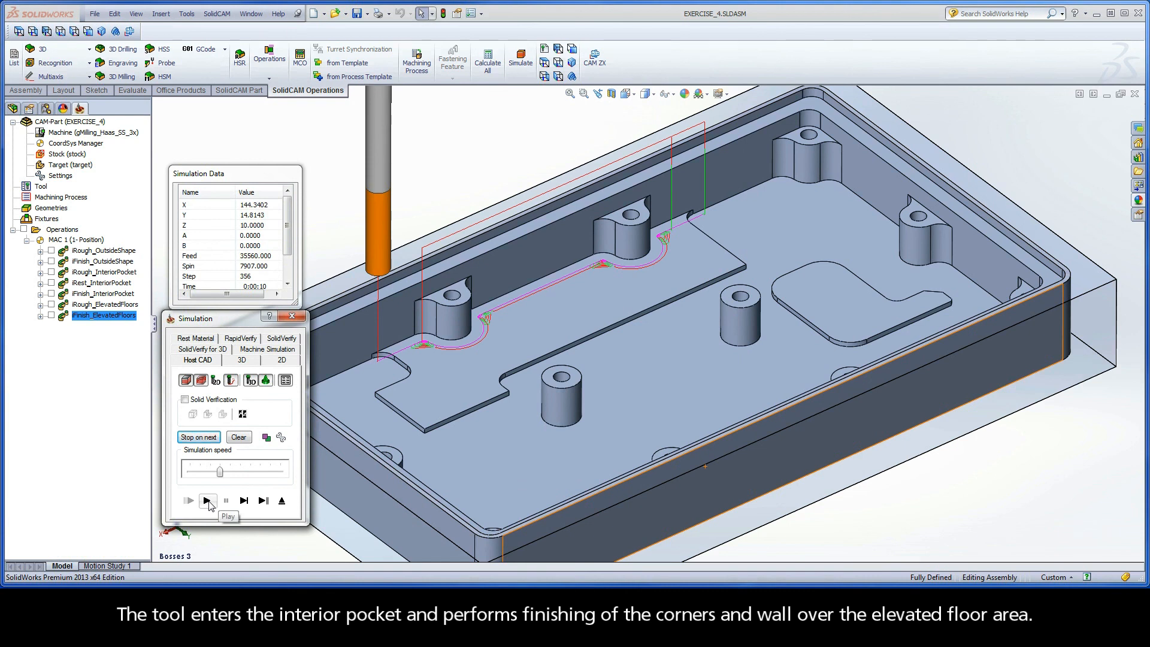
{"action": "left_click", "coordinate": [281, 502]}
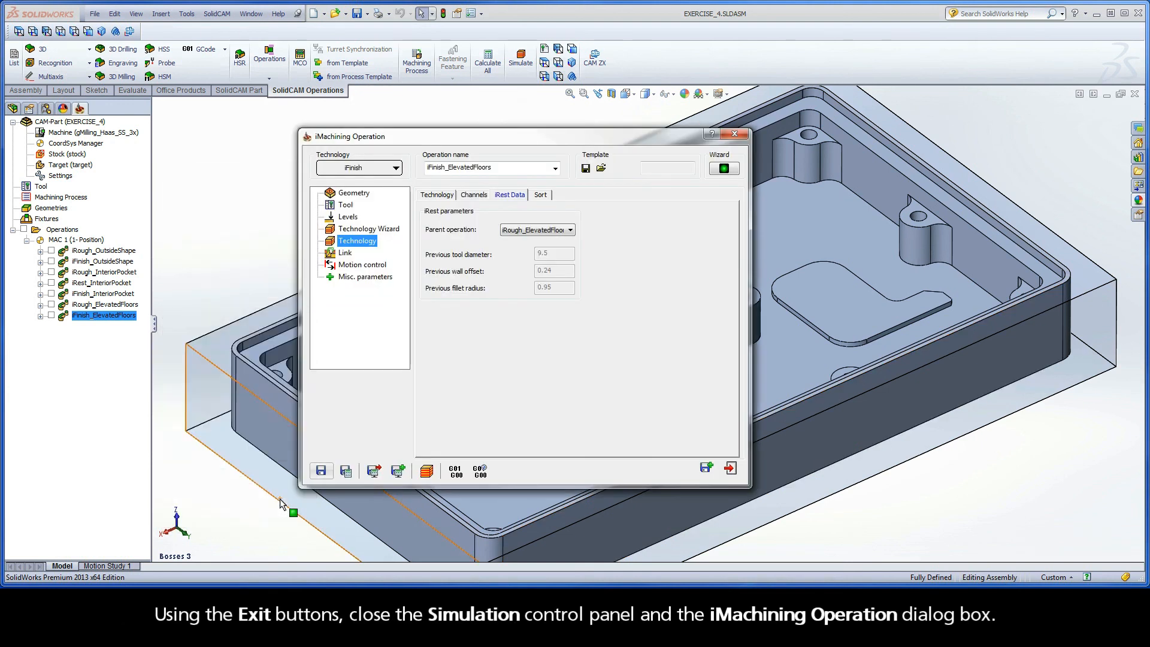
{"action": "left_click", "coordinate": [731, 471]}
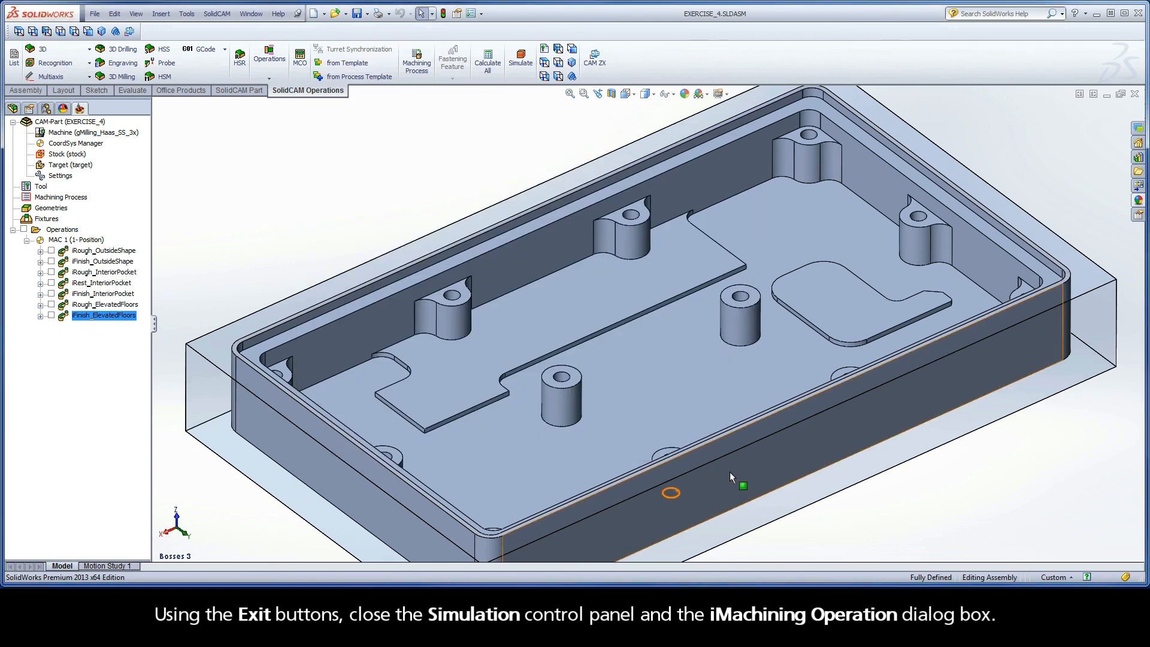
Switch the model to the saved CAM Iso Close-up view.
{"action": "right_click", "coordinate": [226, 216]}
{"action": "left_click", "coordinate": [276, 333]}
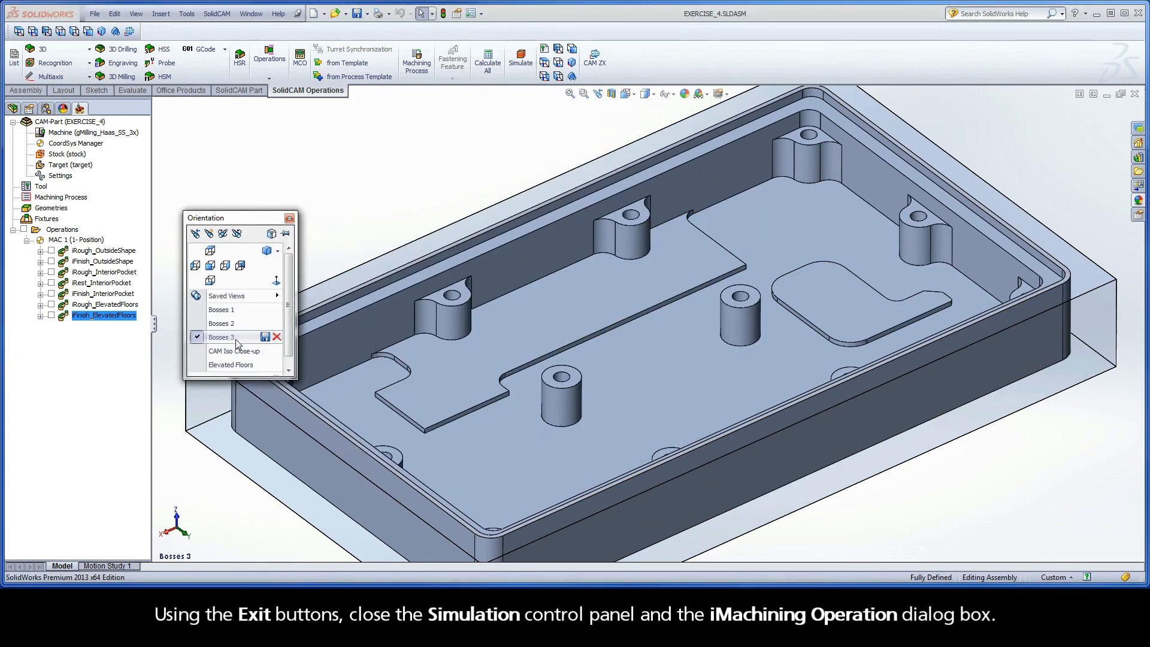
{"action": "double_click", "coordinate": [234, 354]}
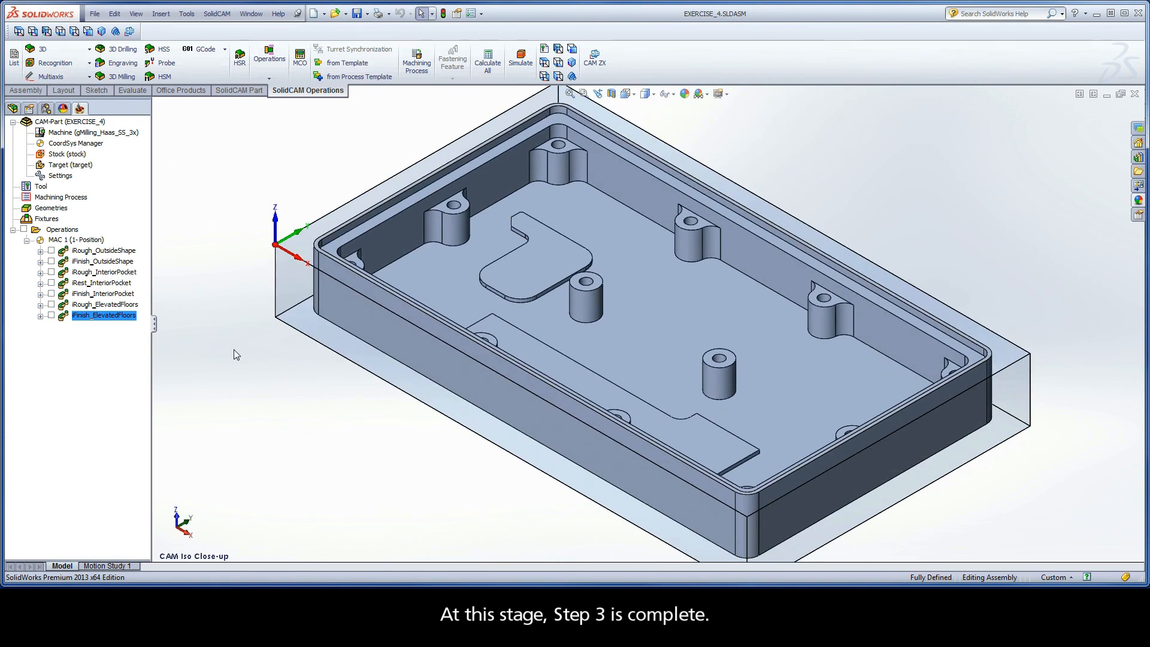